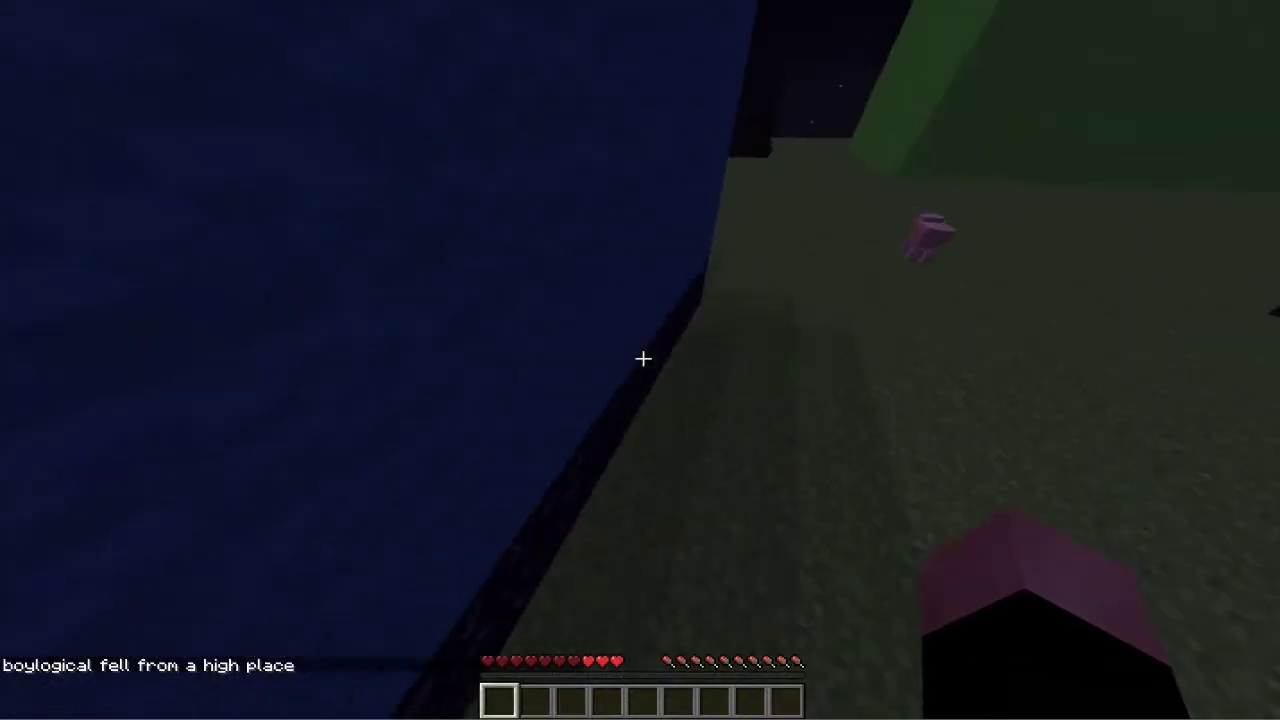
- Walk around the base of the giant statue with the blue legs
key("w")
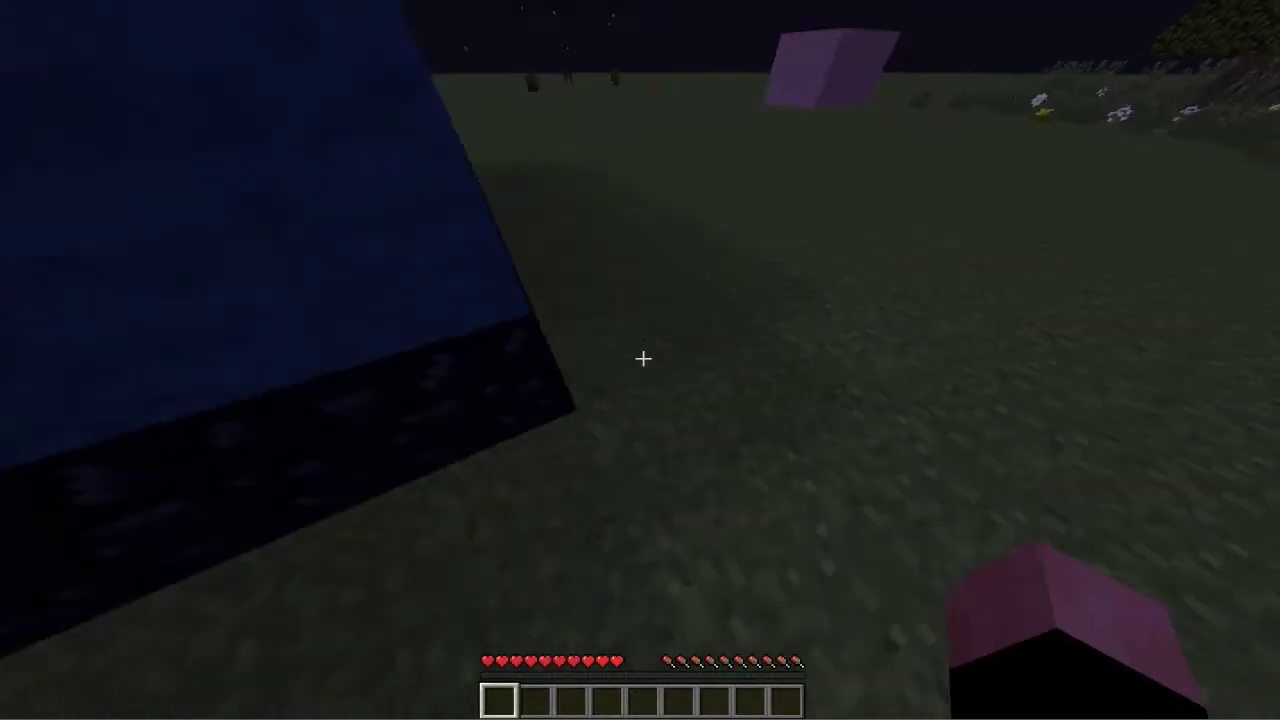
key("w")
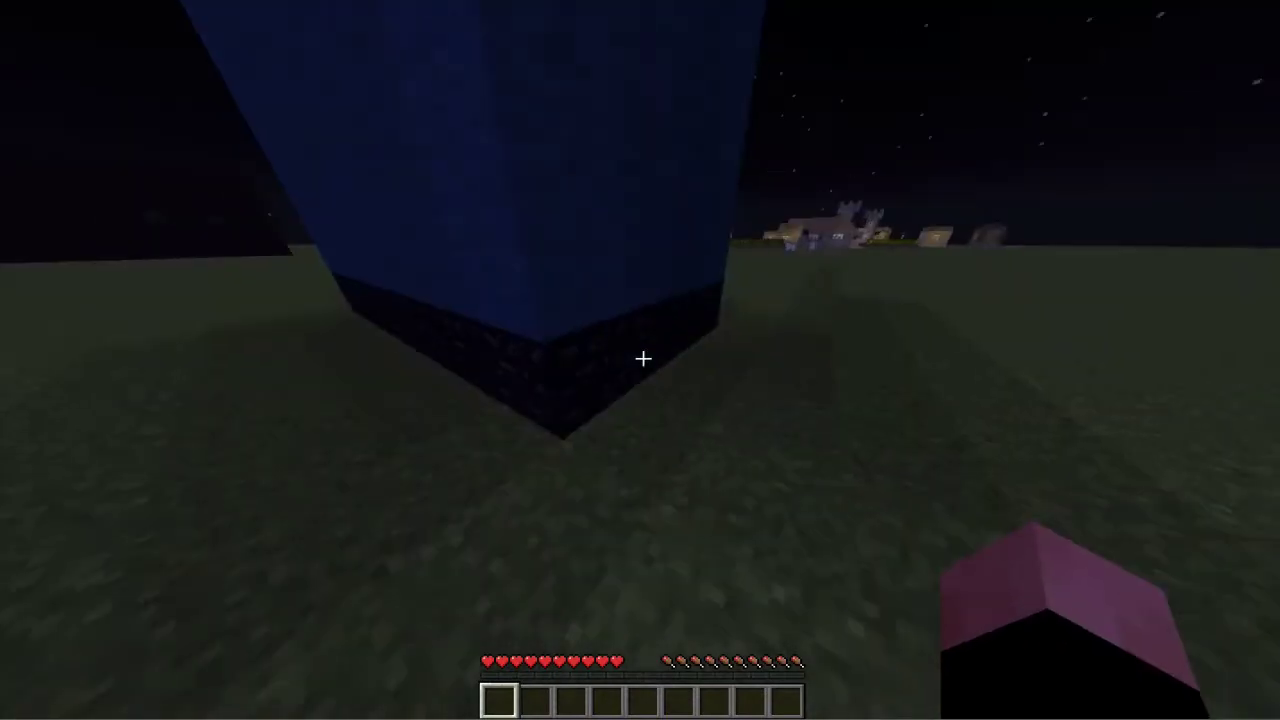
key("w")
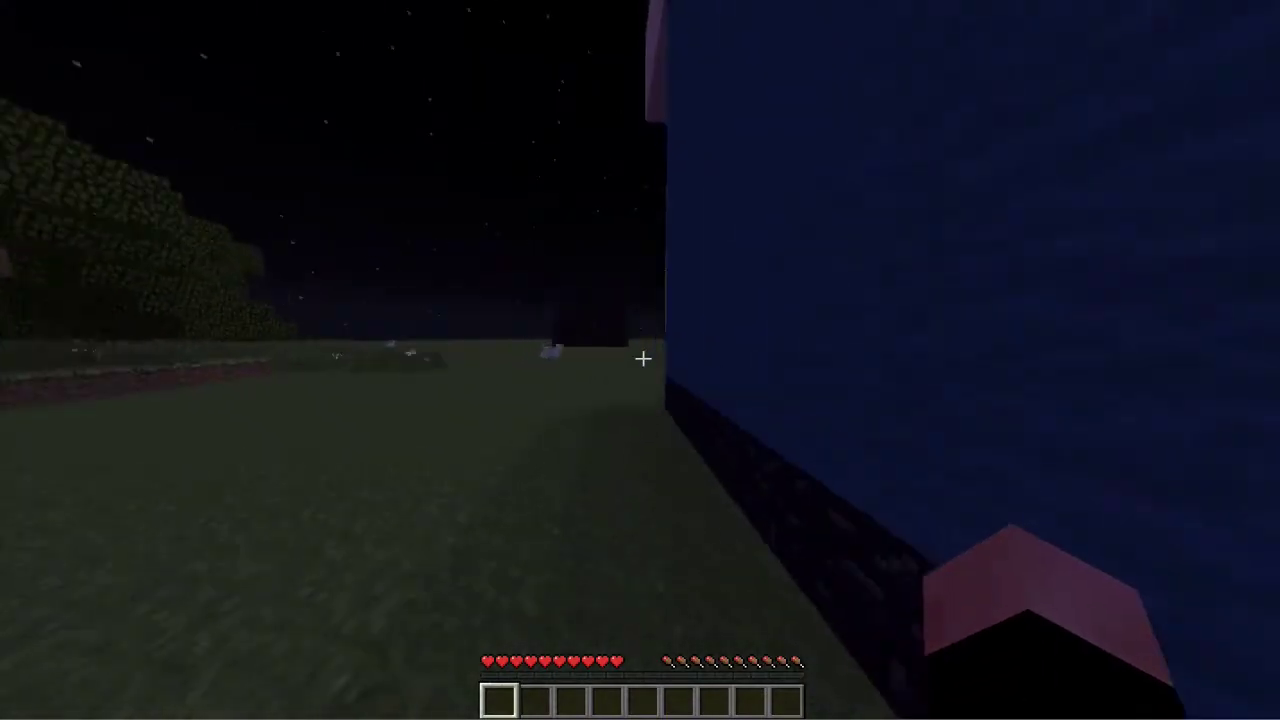
key("w")
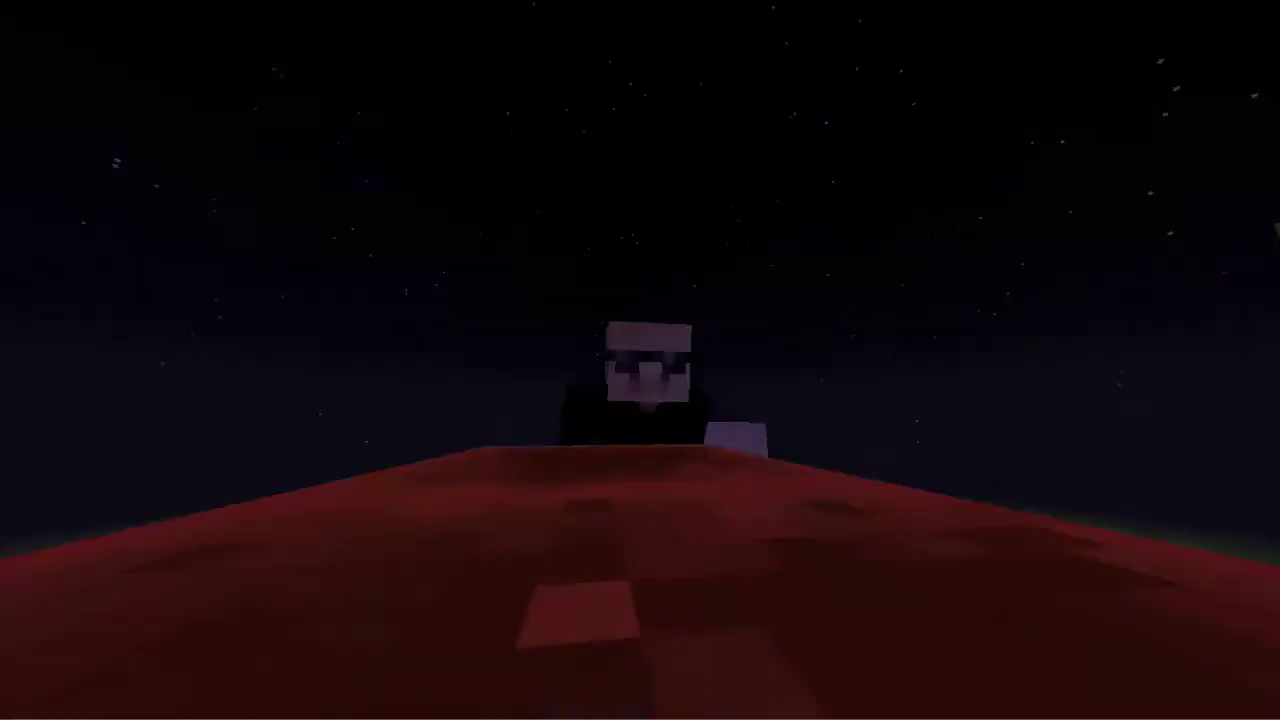
- Fly above the giant statue and strike its pink wool blocks with the diamond sword
key("space")
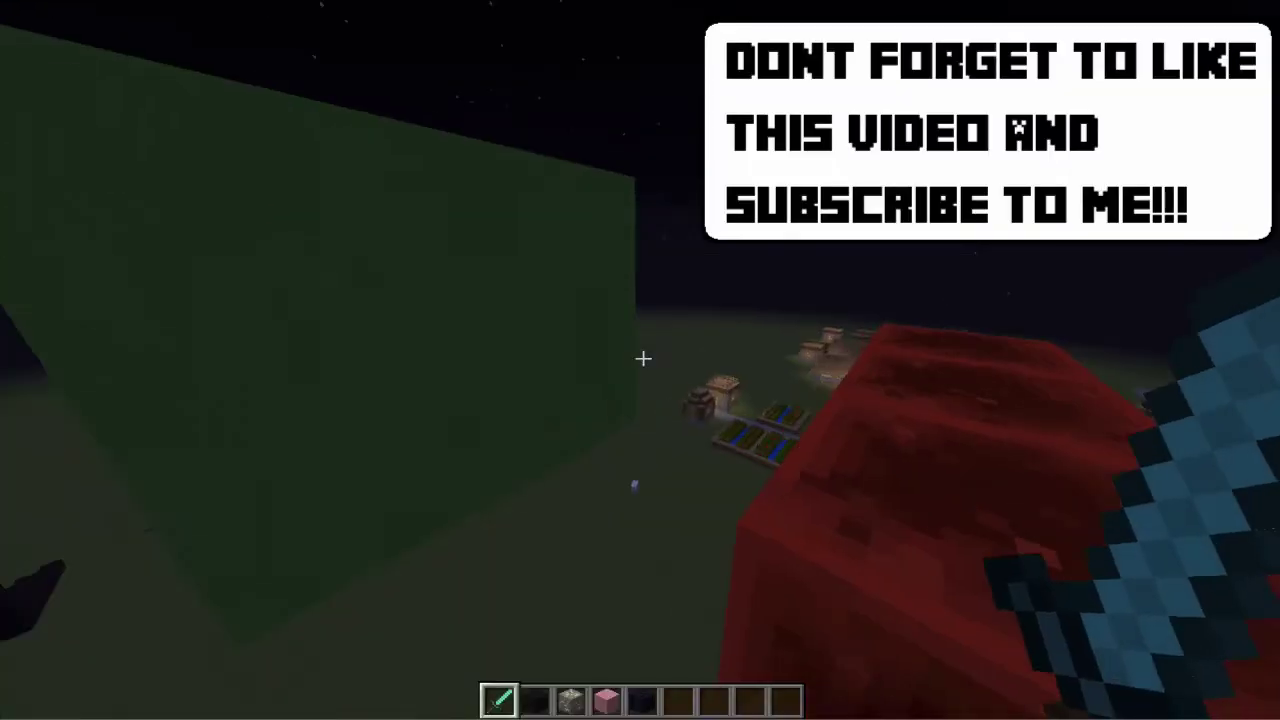
key("w")
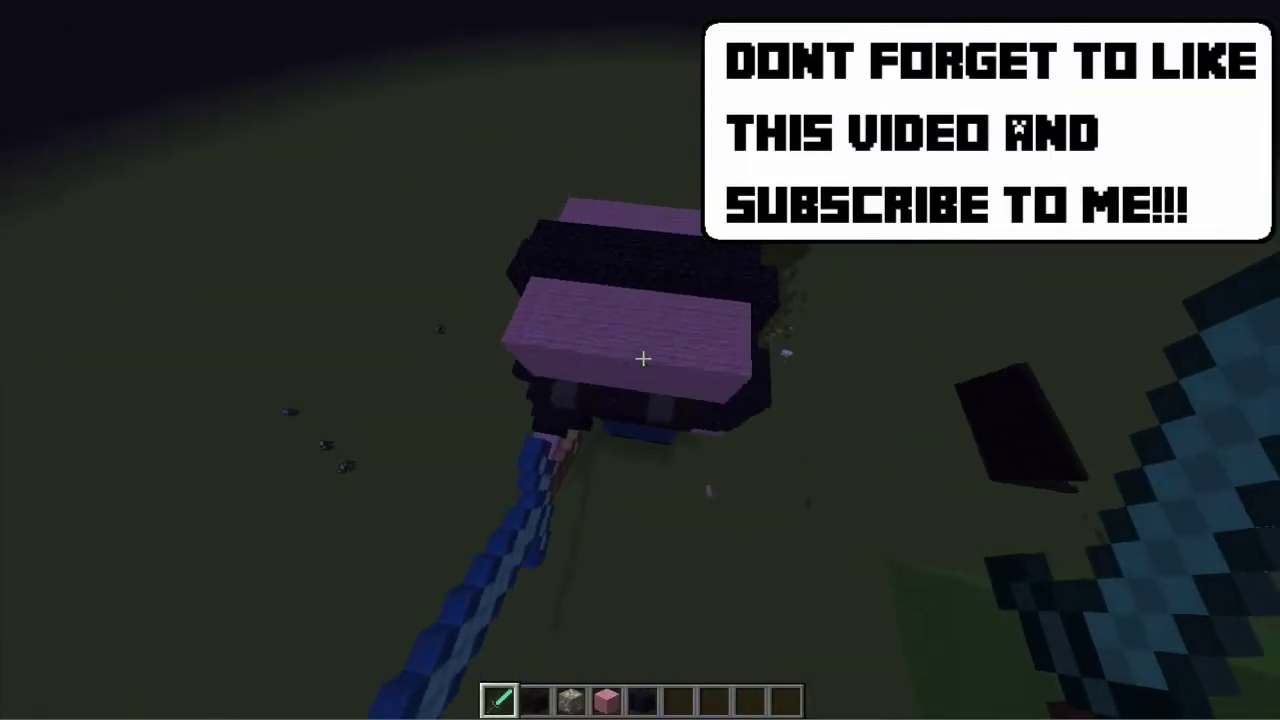
left_click(643, 359)
left_click(643, 359)
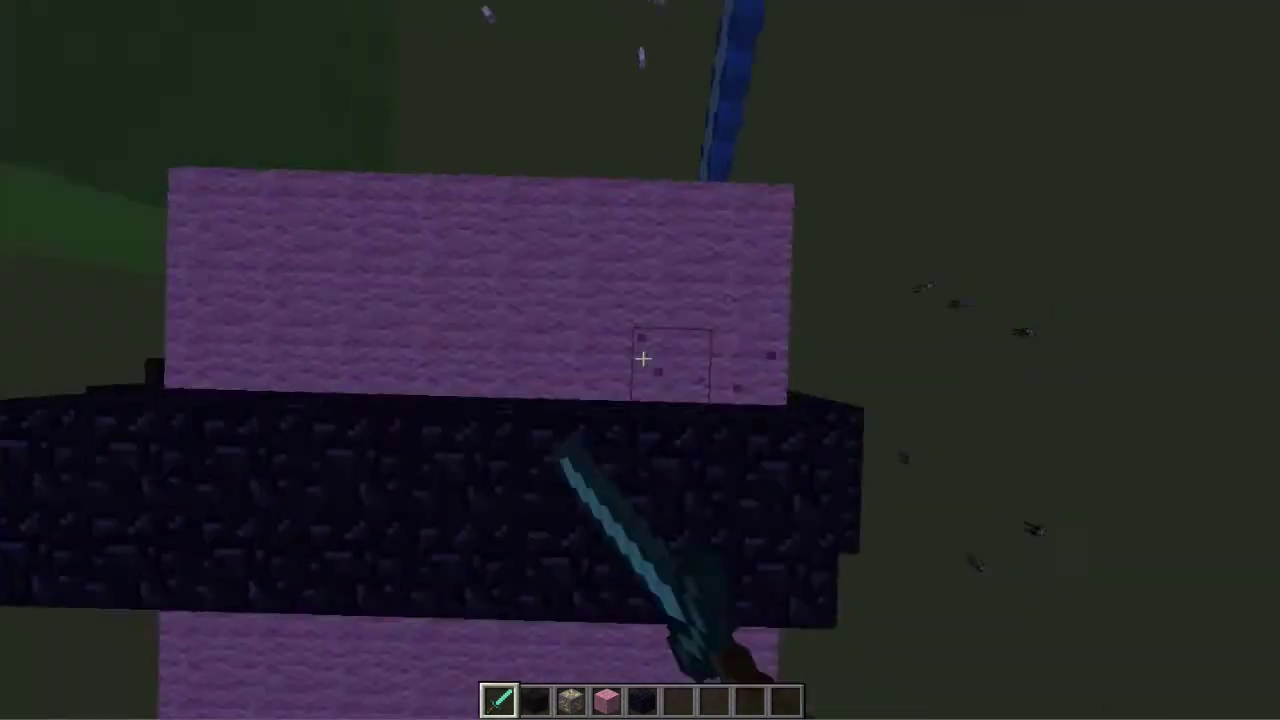
key("w")
left_click(643, 359)
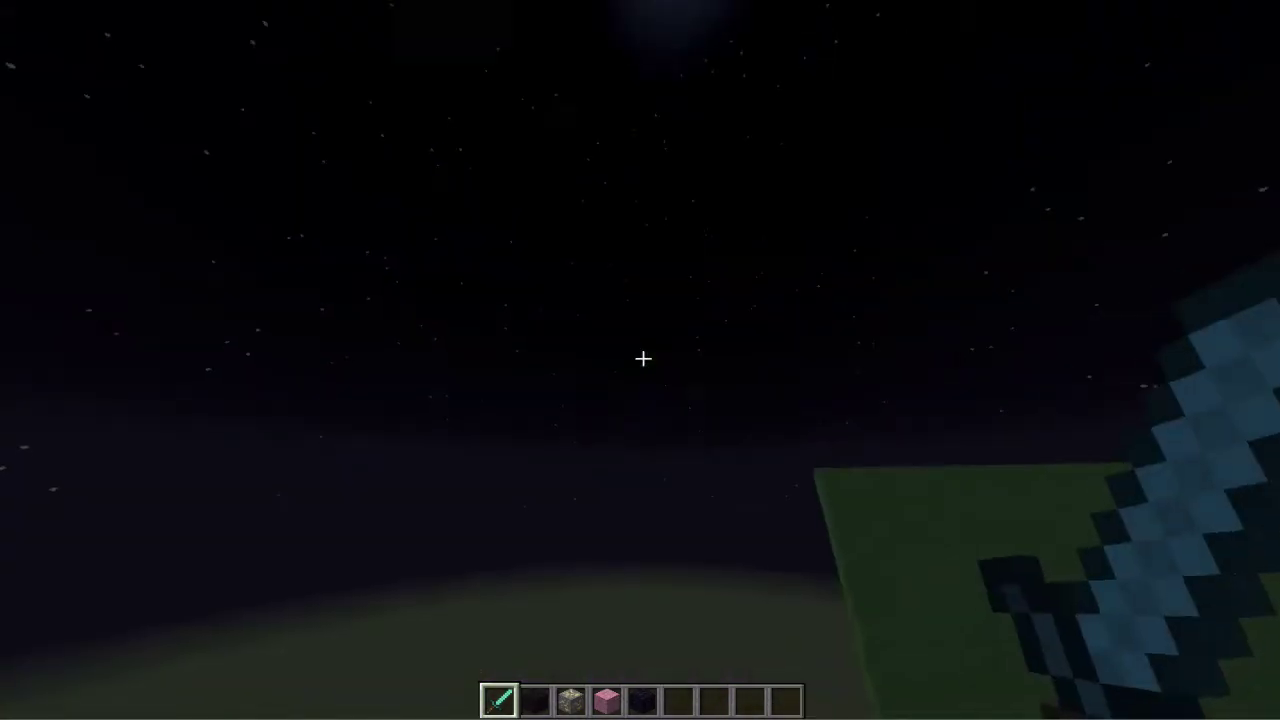
- Switch to survival mode with the command /gamemode 0 and respawn after the fatal fall
key("slash")
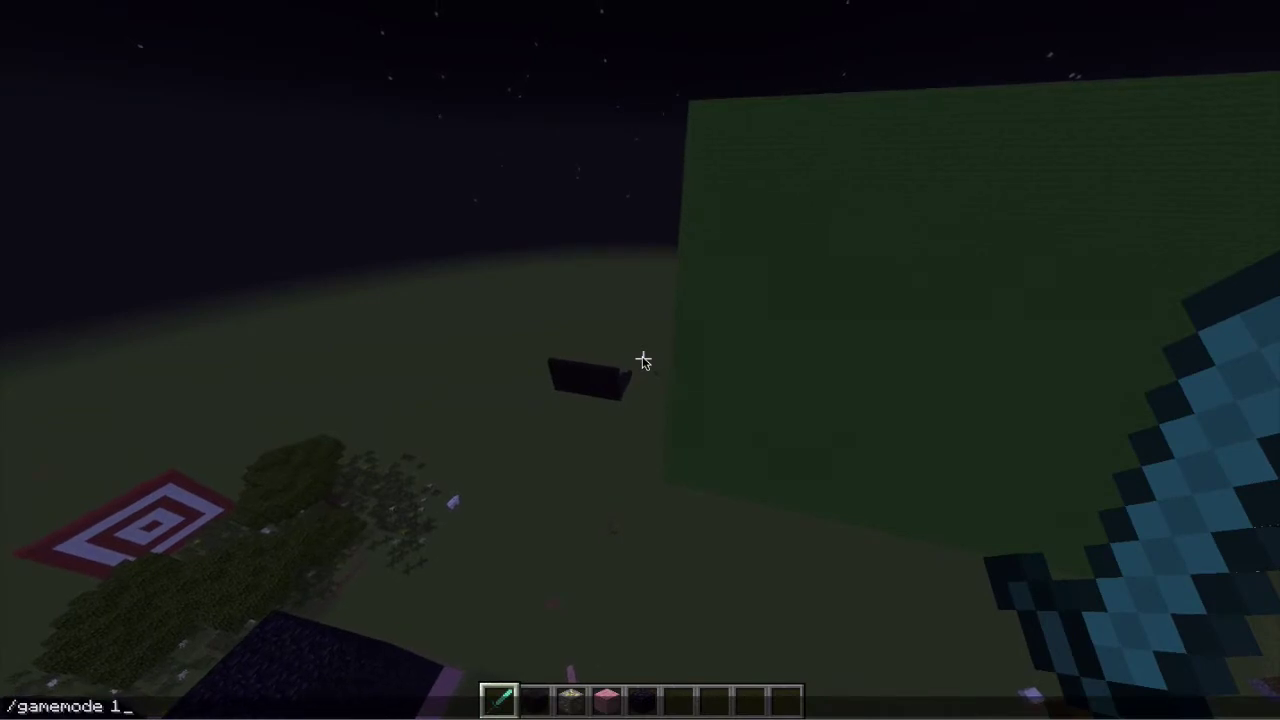
type("gamemode 0")
key("Return")
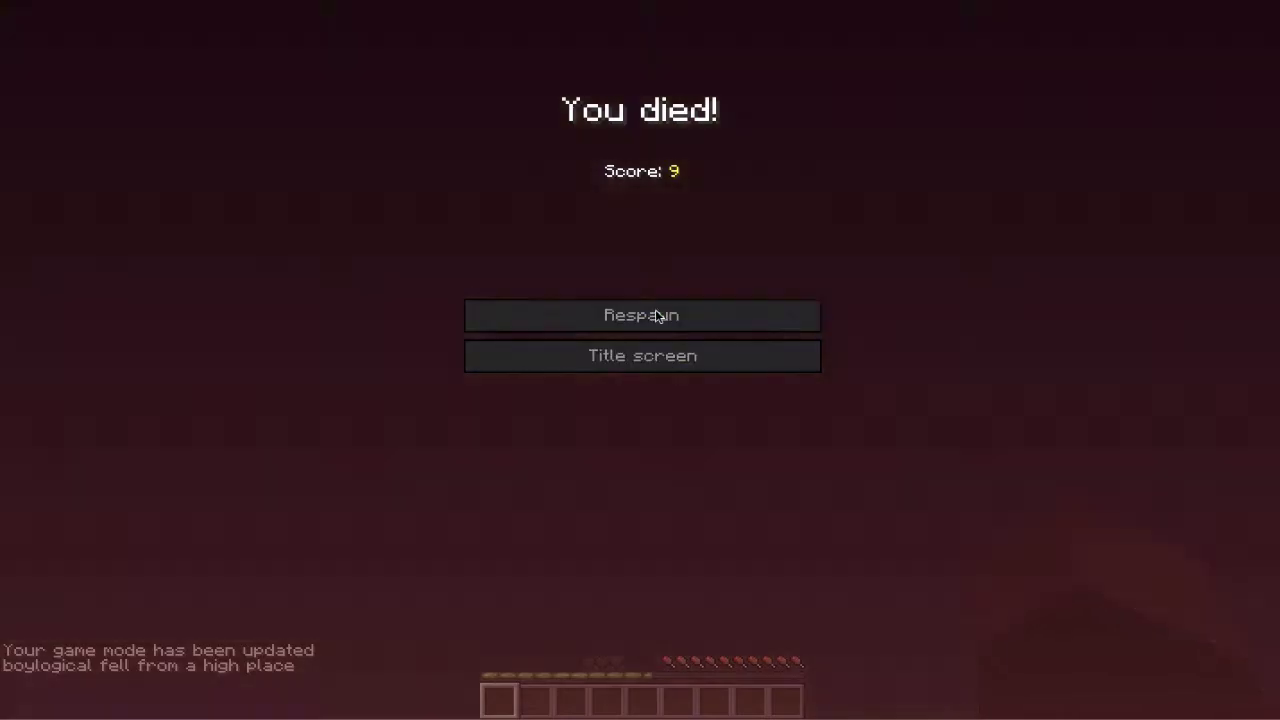
left_click(634, 316)
- Walk around the statue's blue legs to the dropped items near the giant green block and pick them up
key("w")
left_click(643, 358)
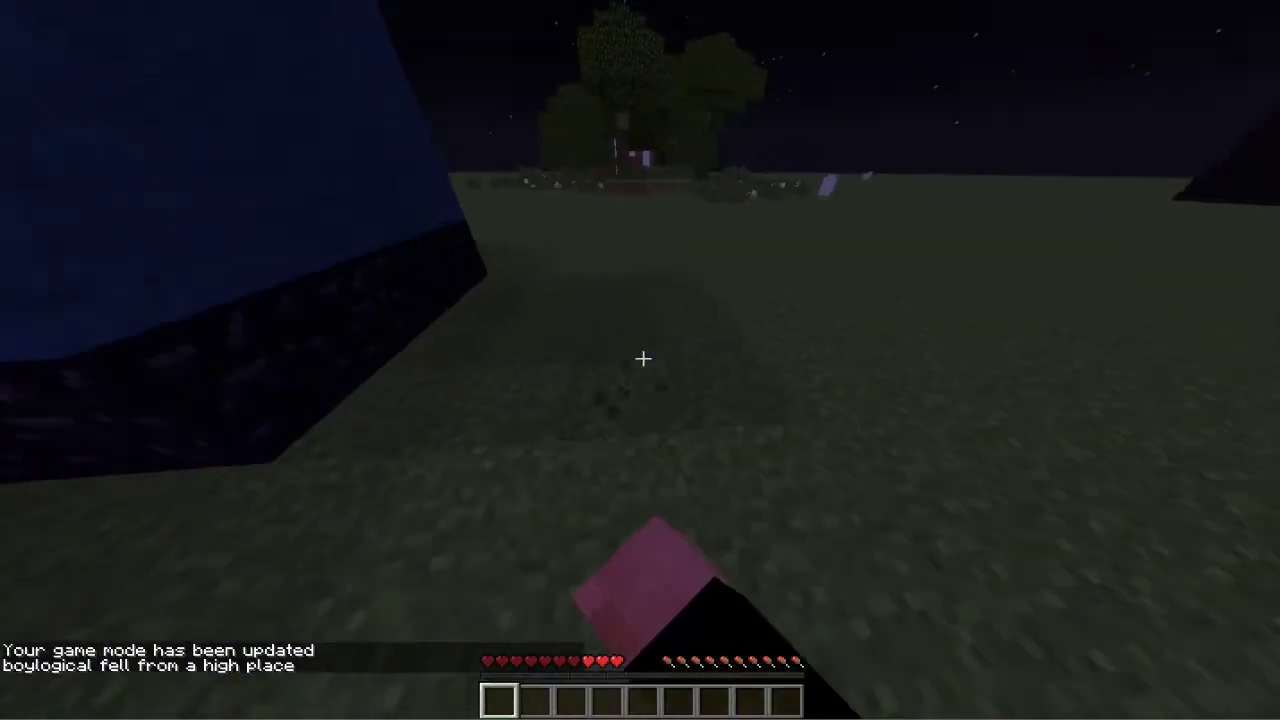
key("w")
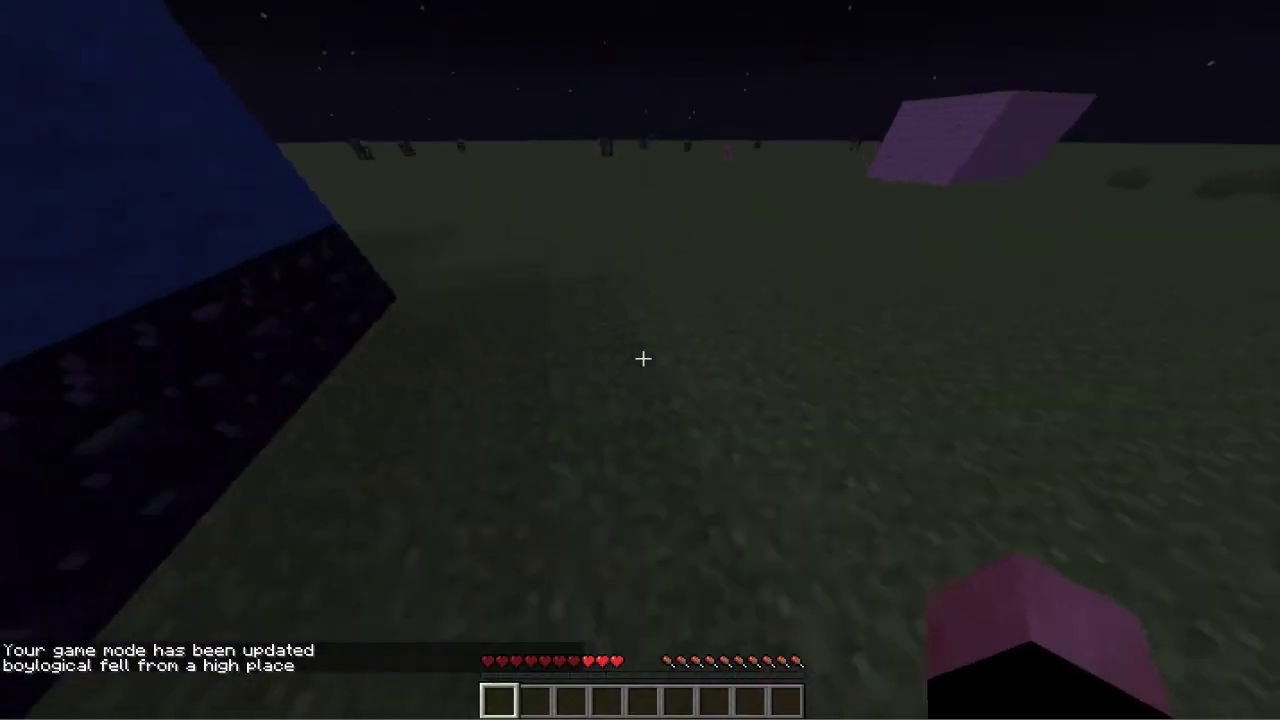
key("w")
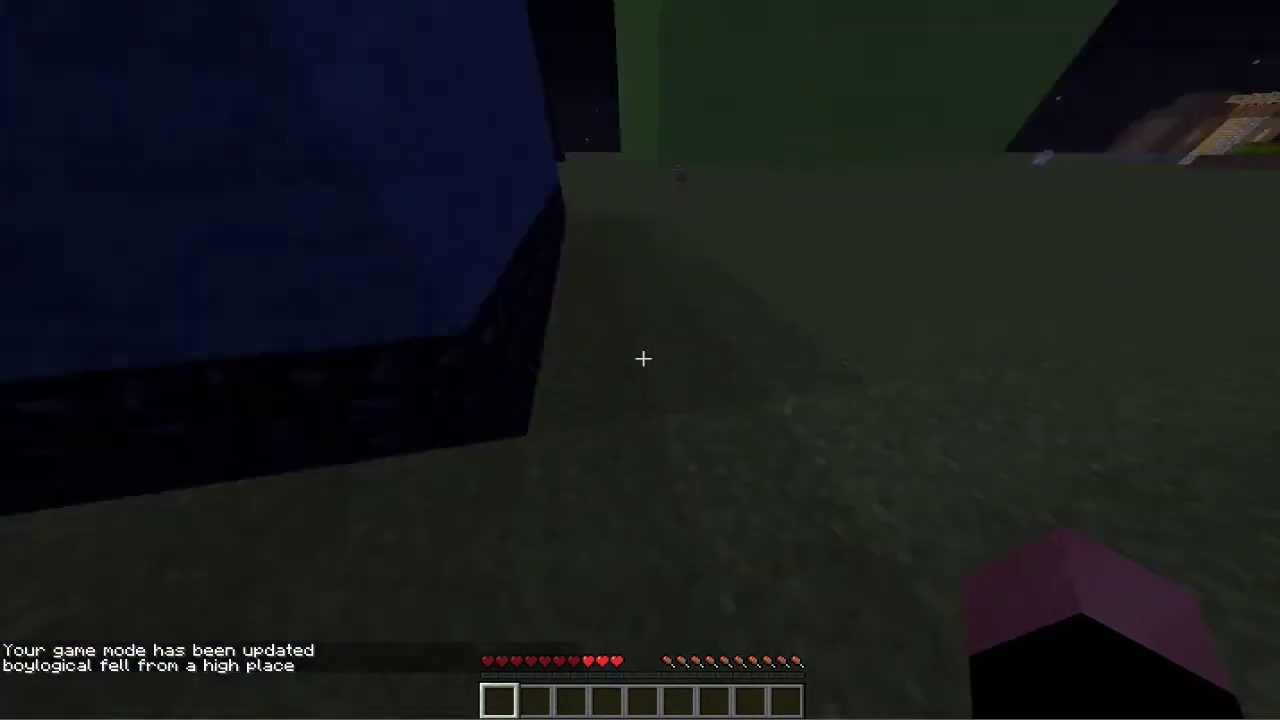
key("w")
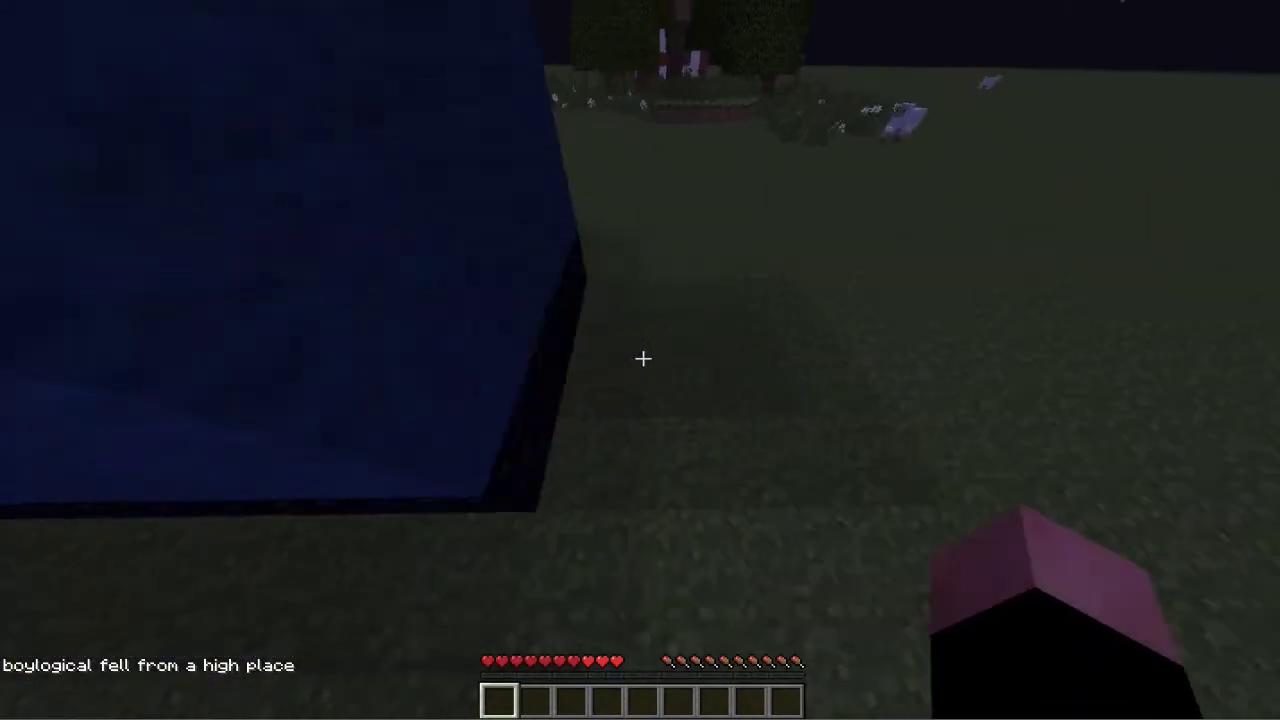
key("w")
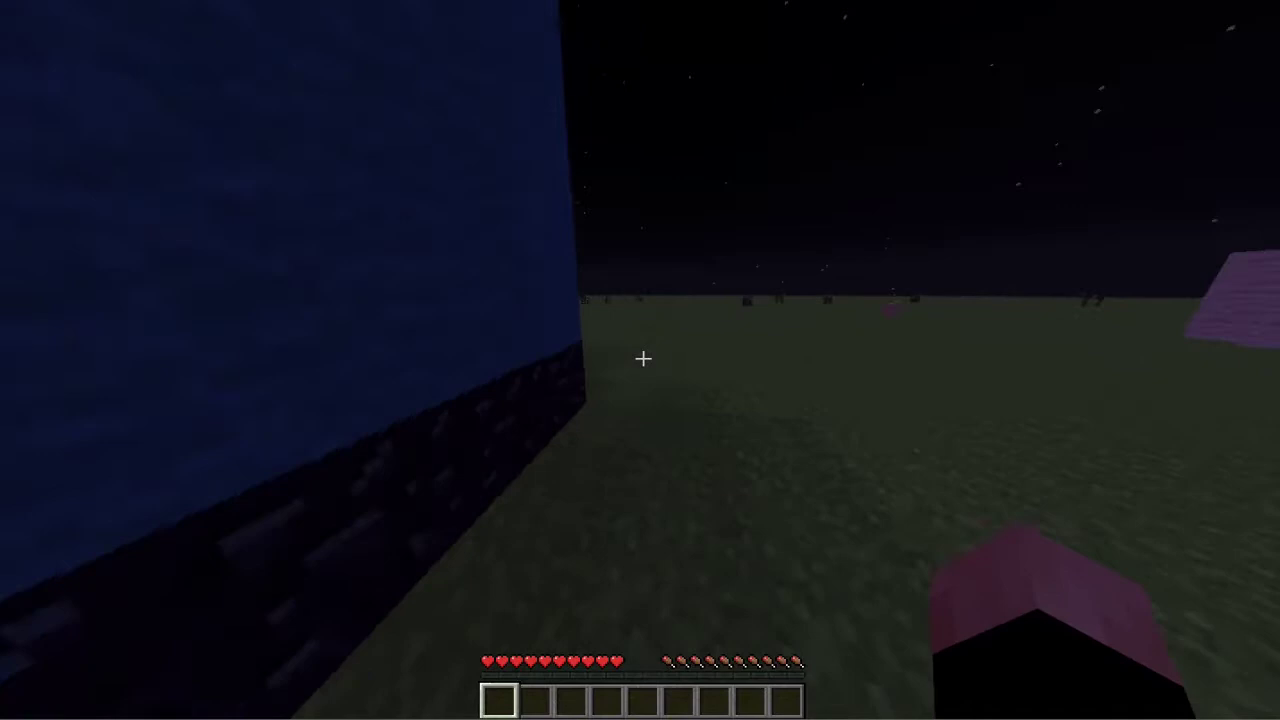
key("w")
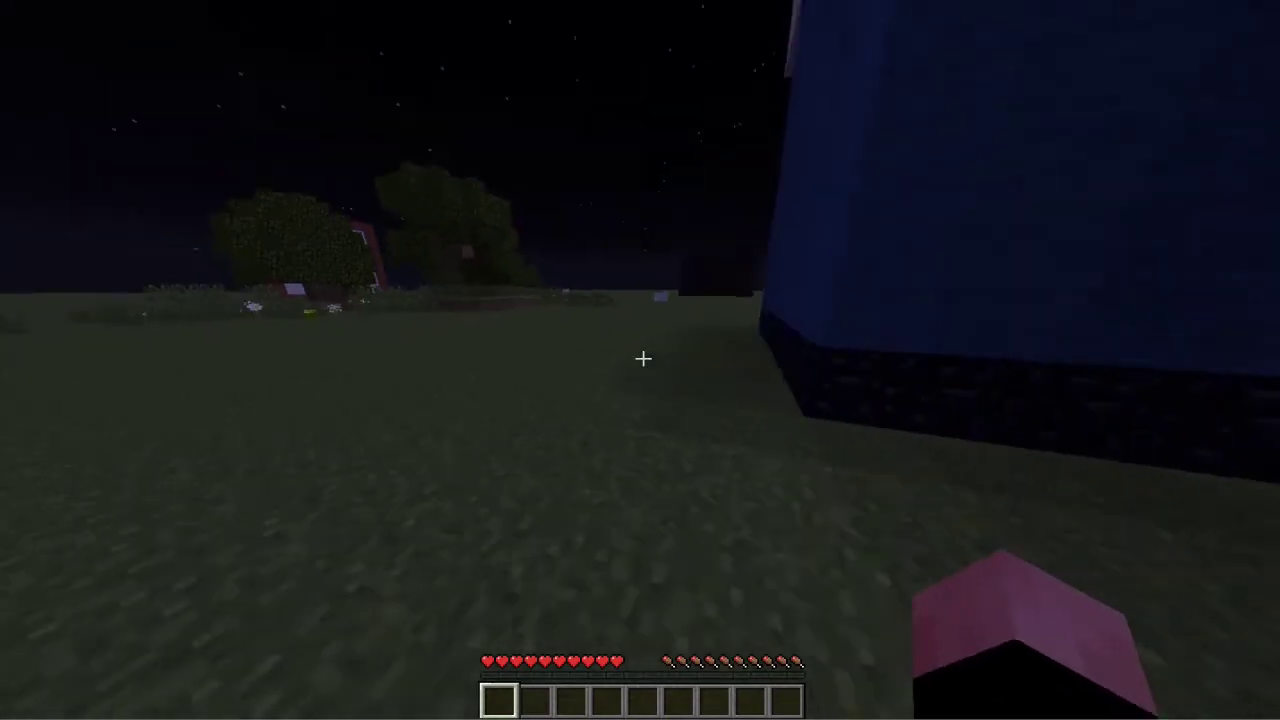
key("w")
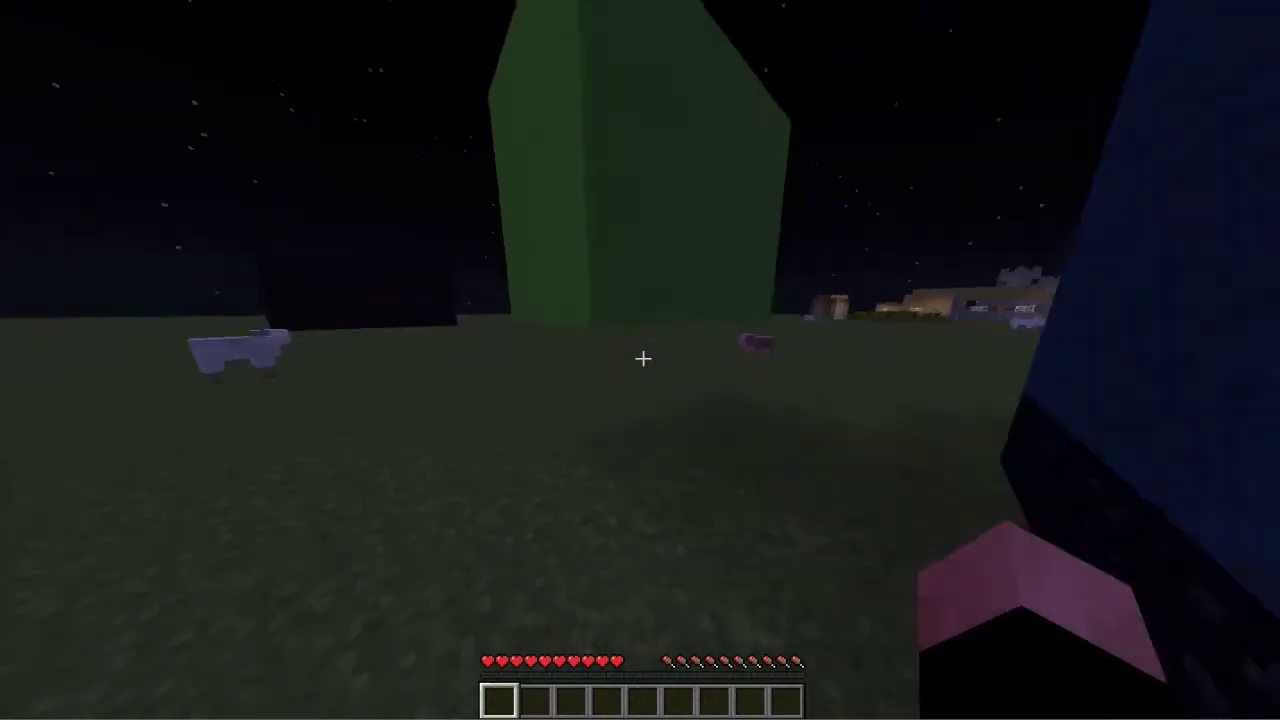
key("w")
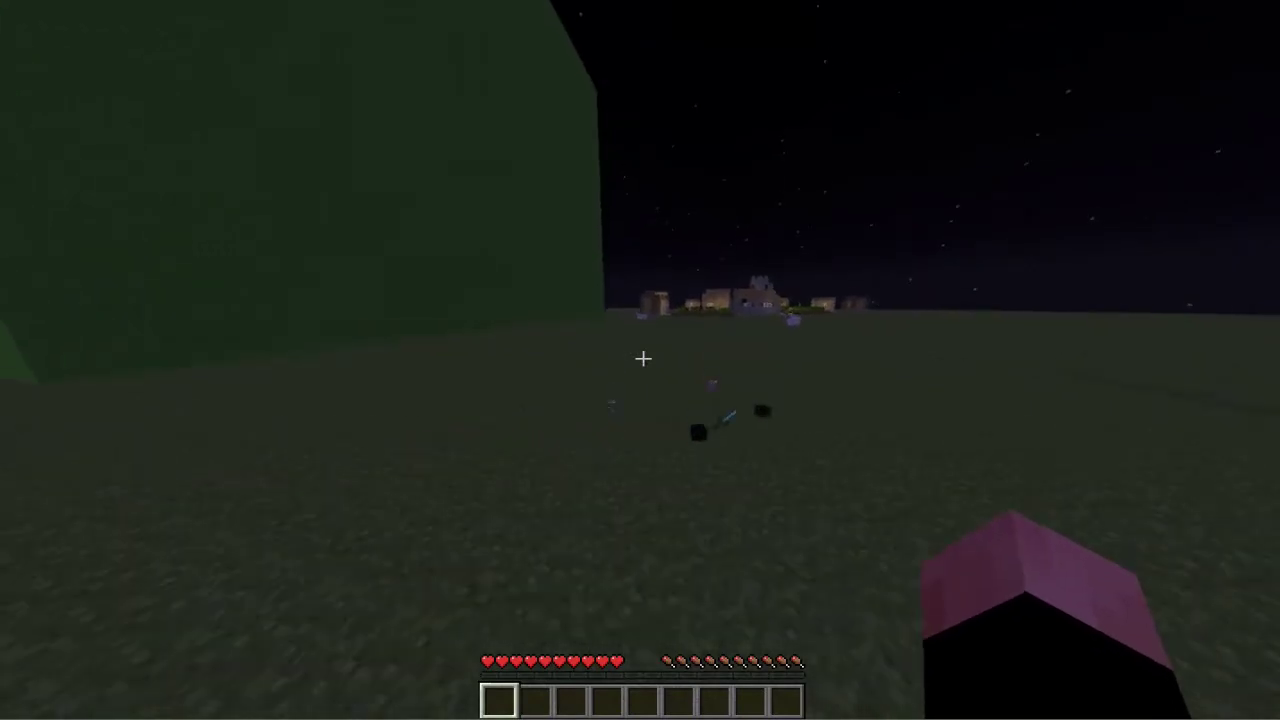
key("w")
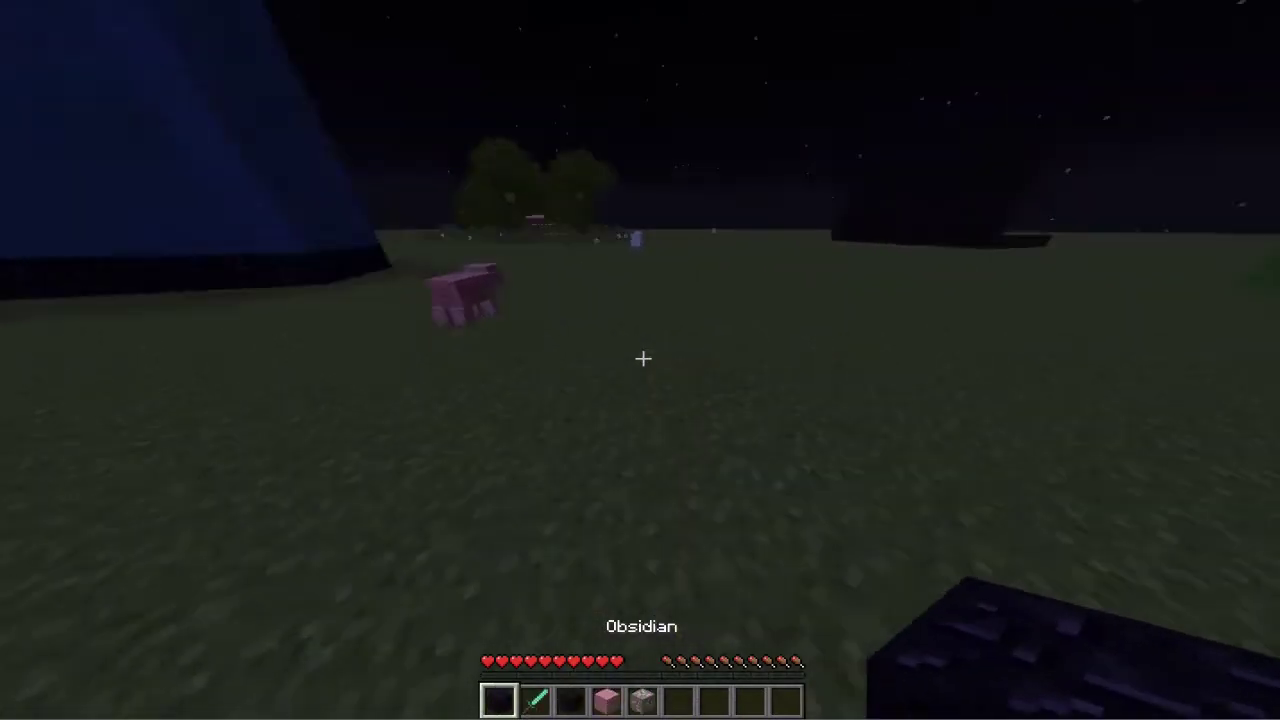
- Equip the diamond sword, kill the sheep on the grass and collect its wool
key("2")
key("w")
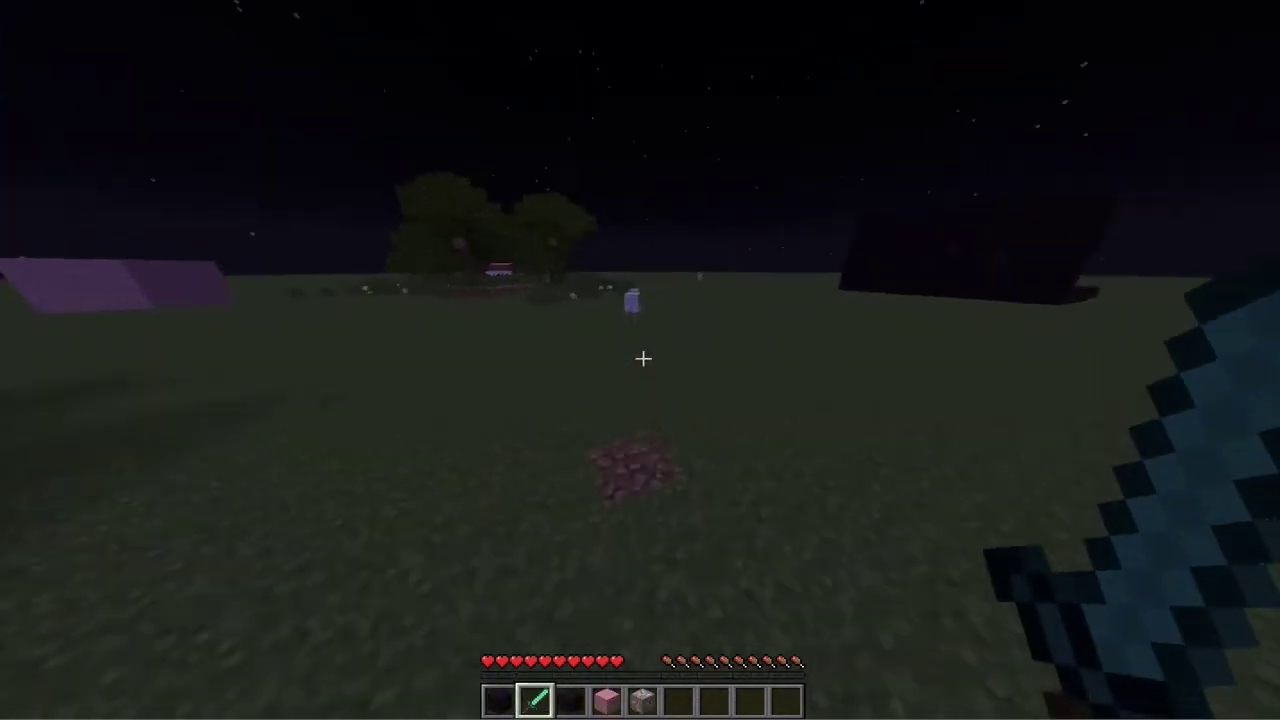
key("w")
left_click(643, 358)
left_click(643, 358)
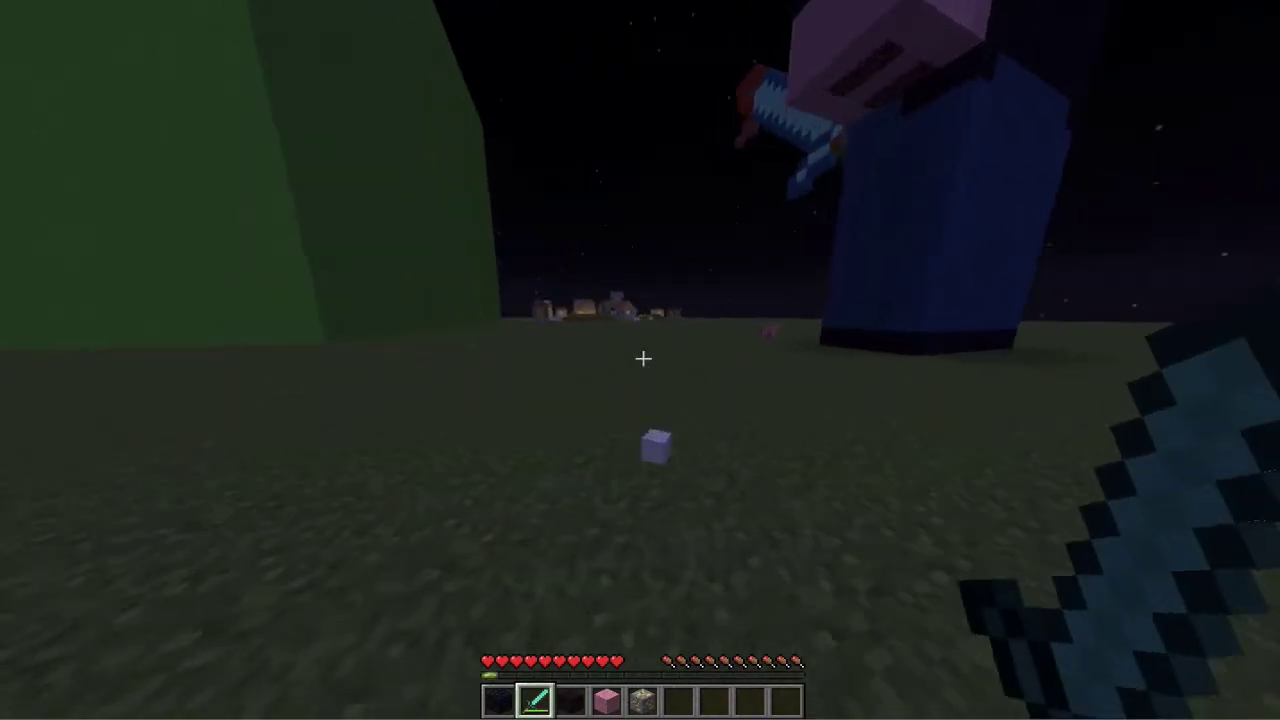
key("w")
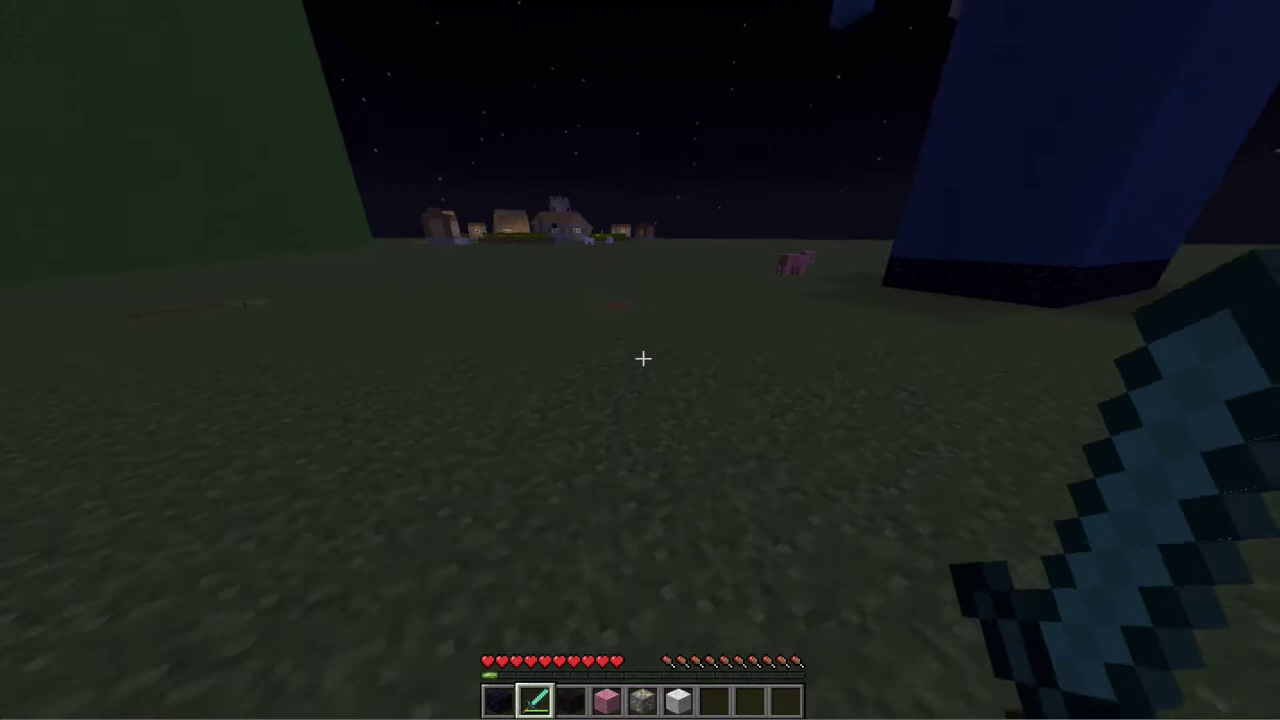
- Walk past the statue to the pink wool structure on the grass, with the white wool in hand
key("w")
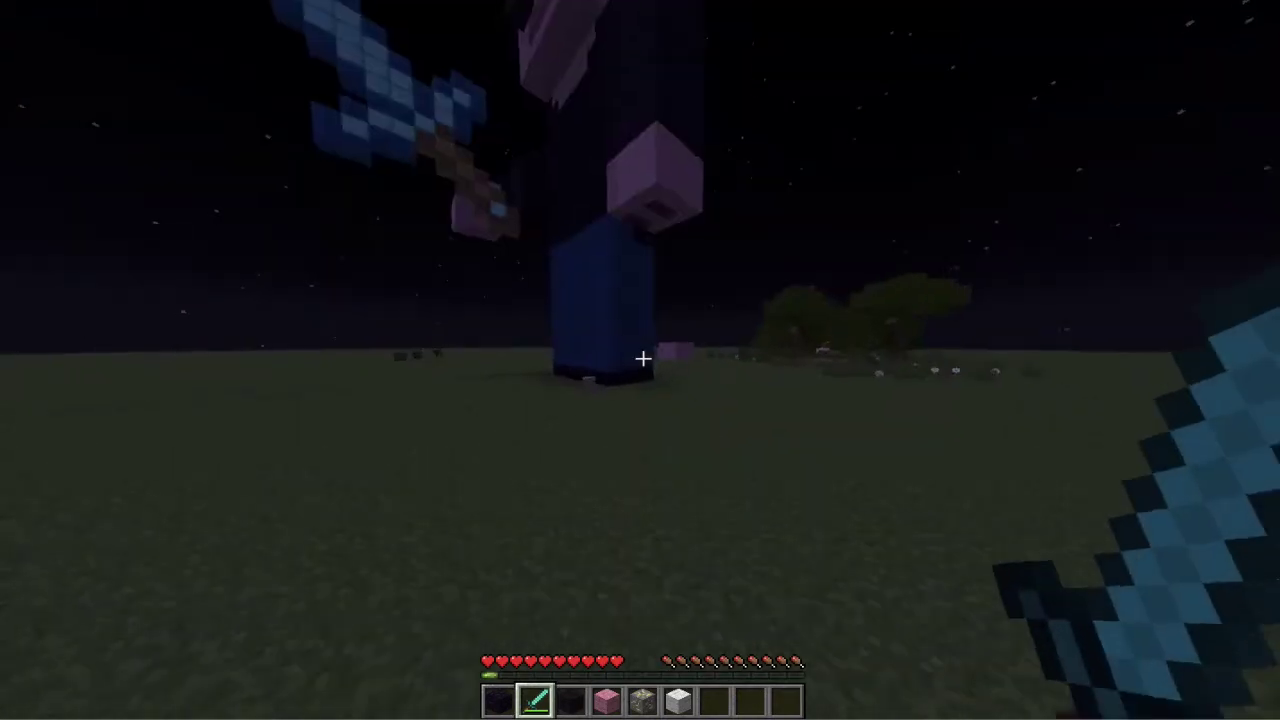
key("4")
key("w")
scroll(643, 358, "down", 3)
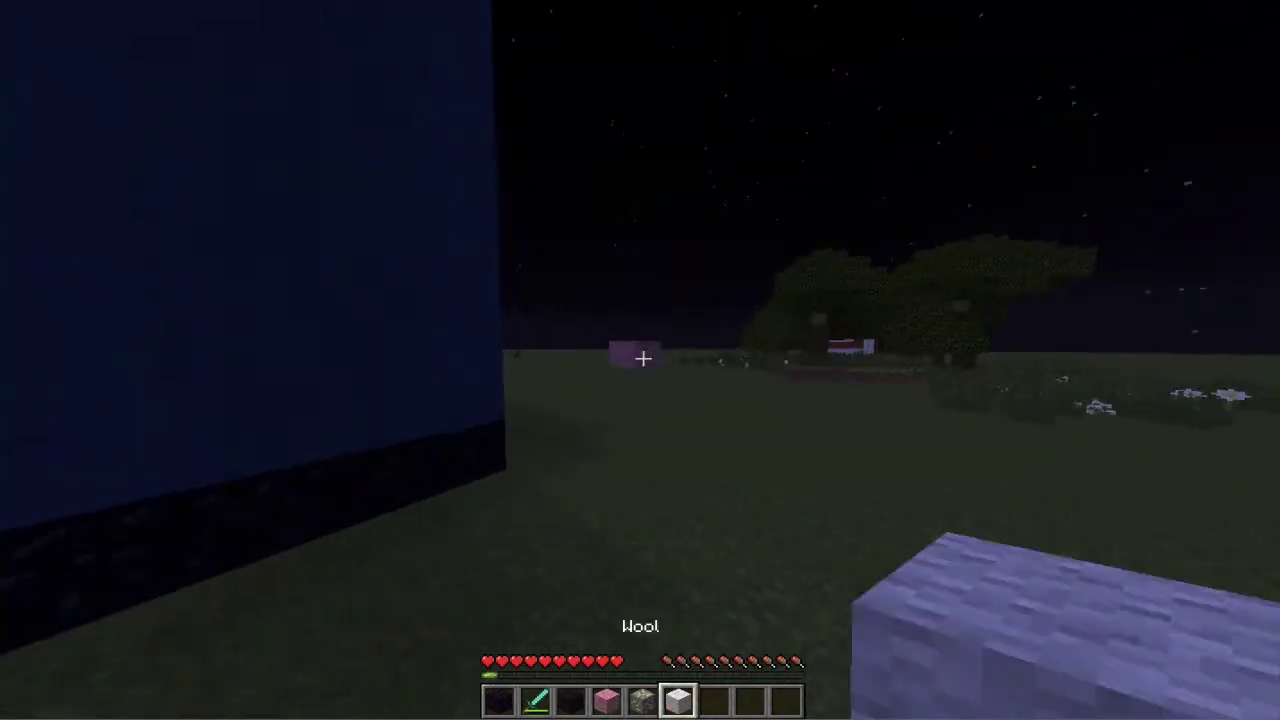
scroll(643, 358, "up", 1)
key("w")
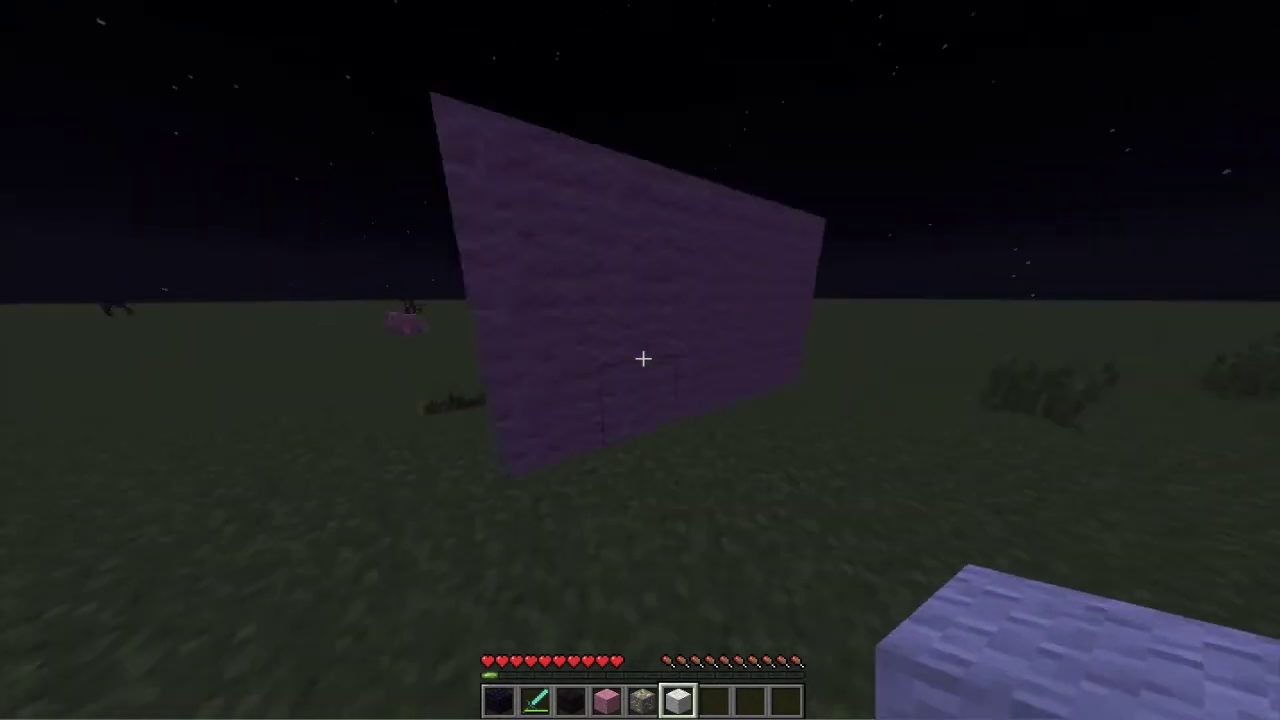
- Break an opening in the pink wool structure, enter it and seal the opening with pink wool blocks
key("4")
left_click(643, 358)
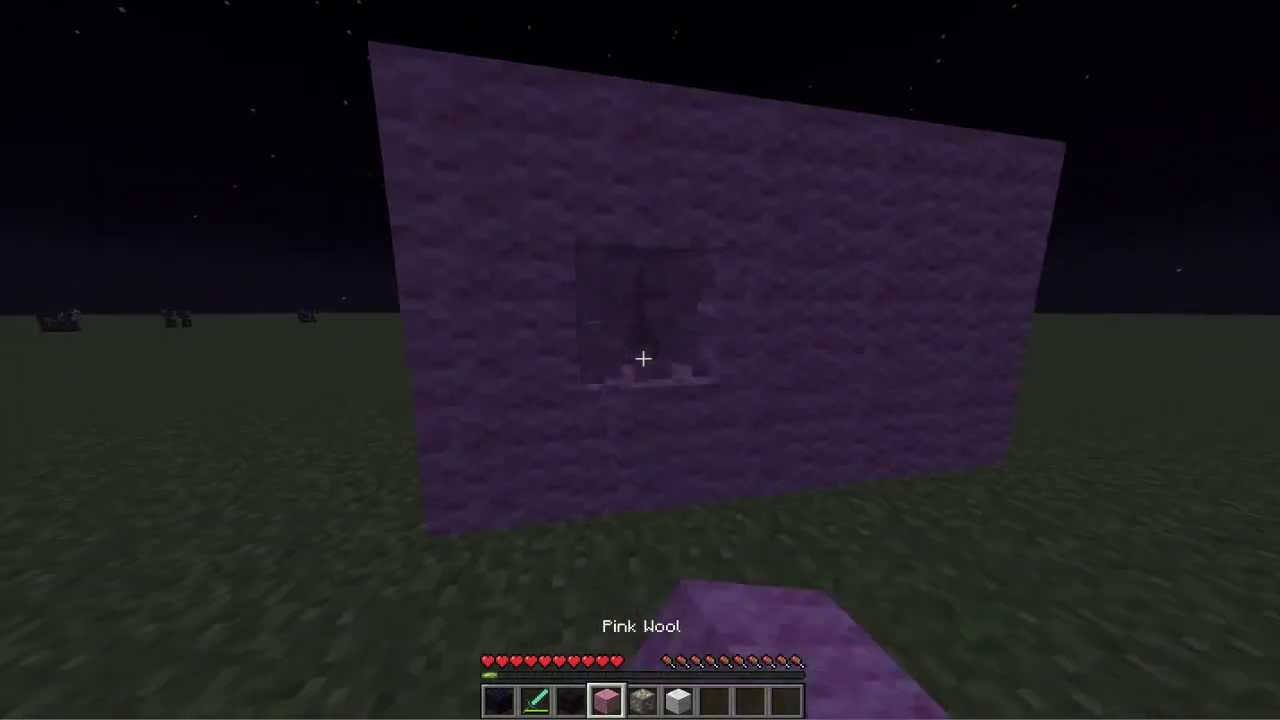
key("w")
left_click(643, 358)
key("w")
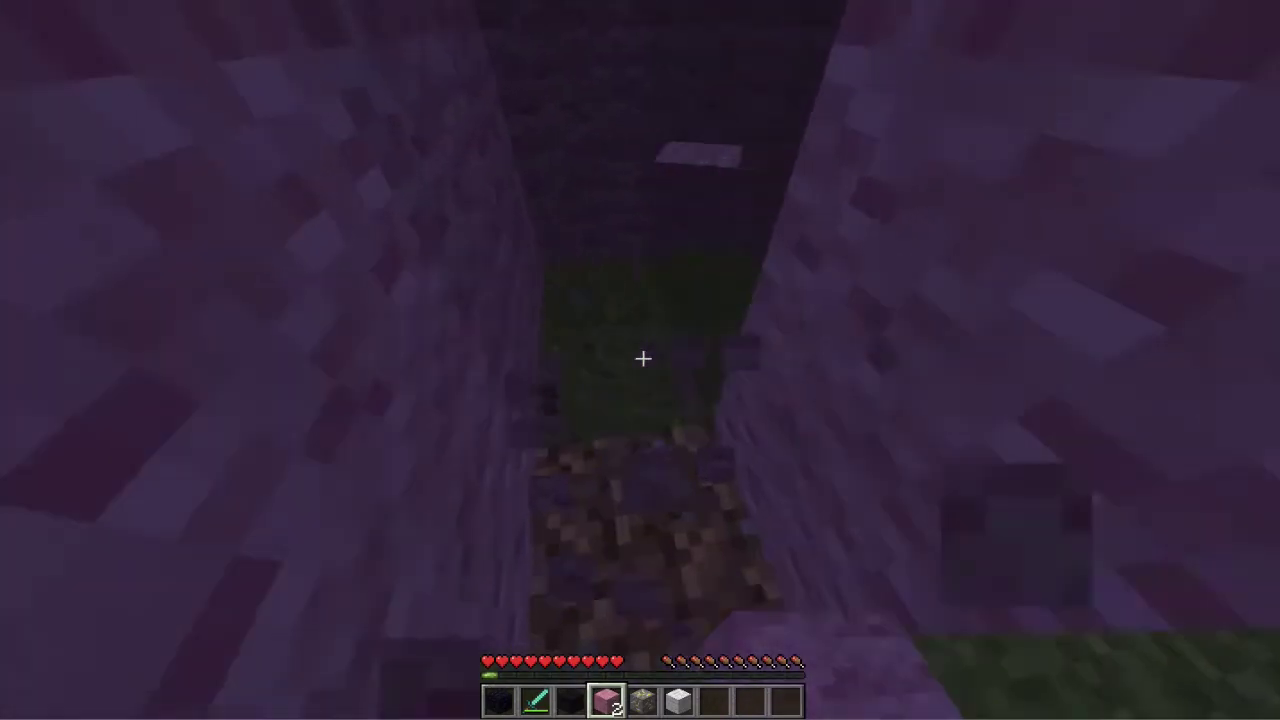
right_click(643, 358)
right_click(643, 358)
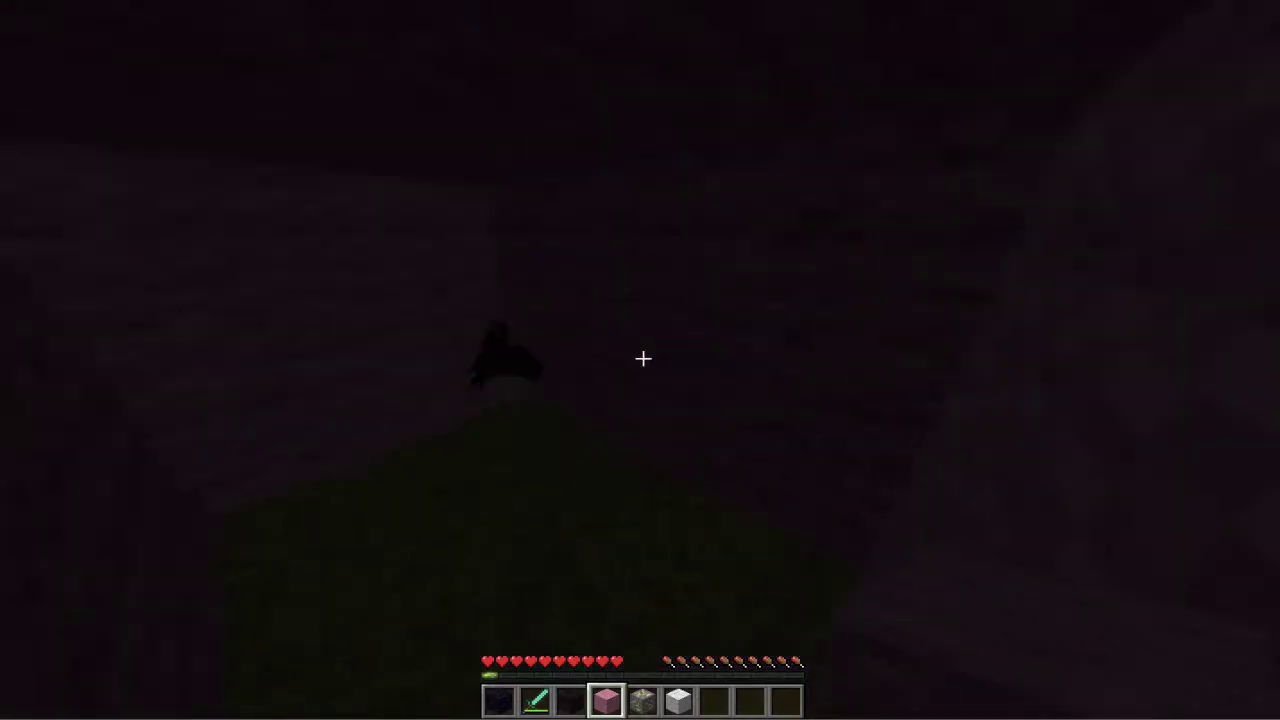
key("2")
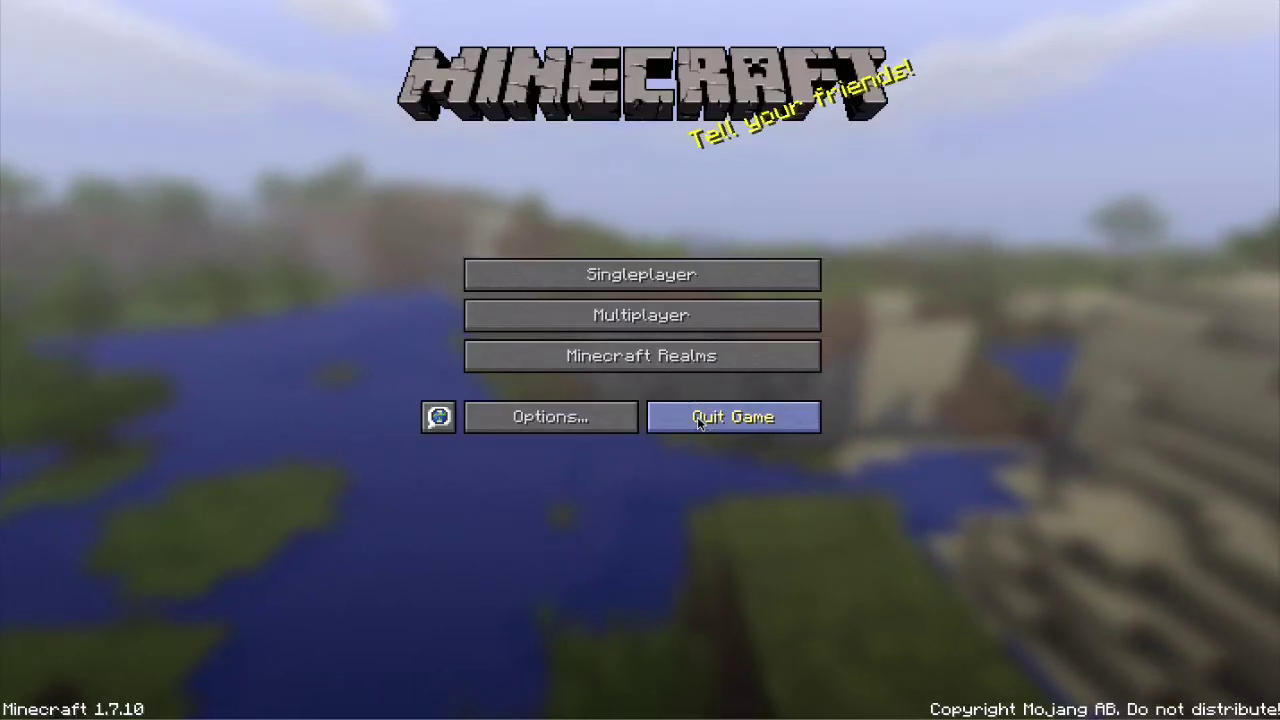
- Quit Minecraft from the title screen and return to the desktop
left_click(700, 424)
left_click(816, 1)
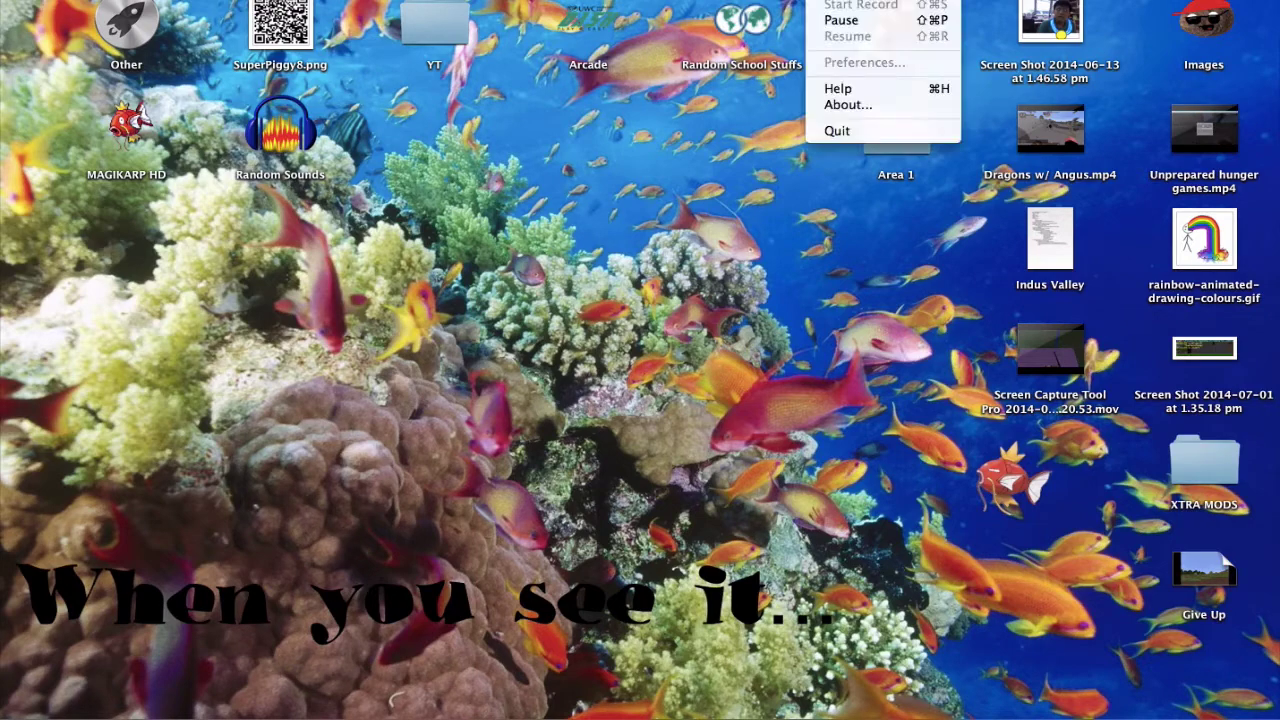
left_click(676, 131)
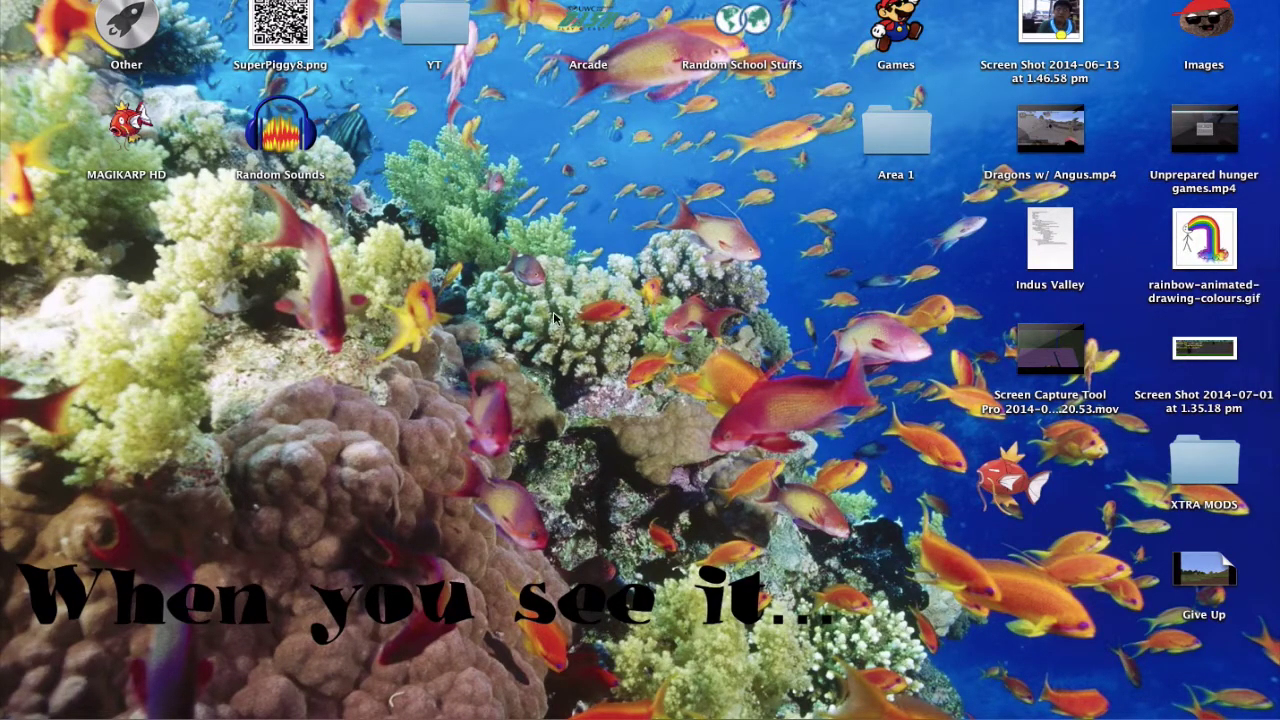
- Switch to Finder and open the Application Support folder inside Library on the MAGIKARP HD drive
double_click(126, 128)
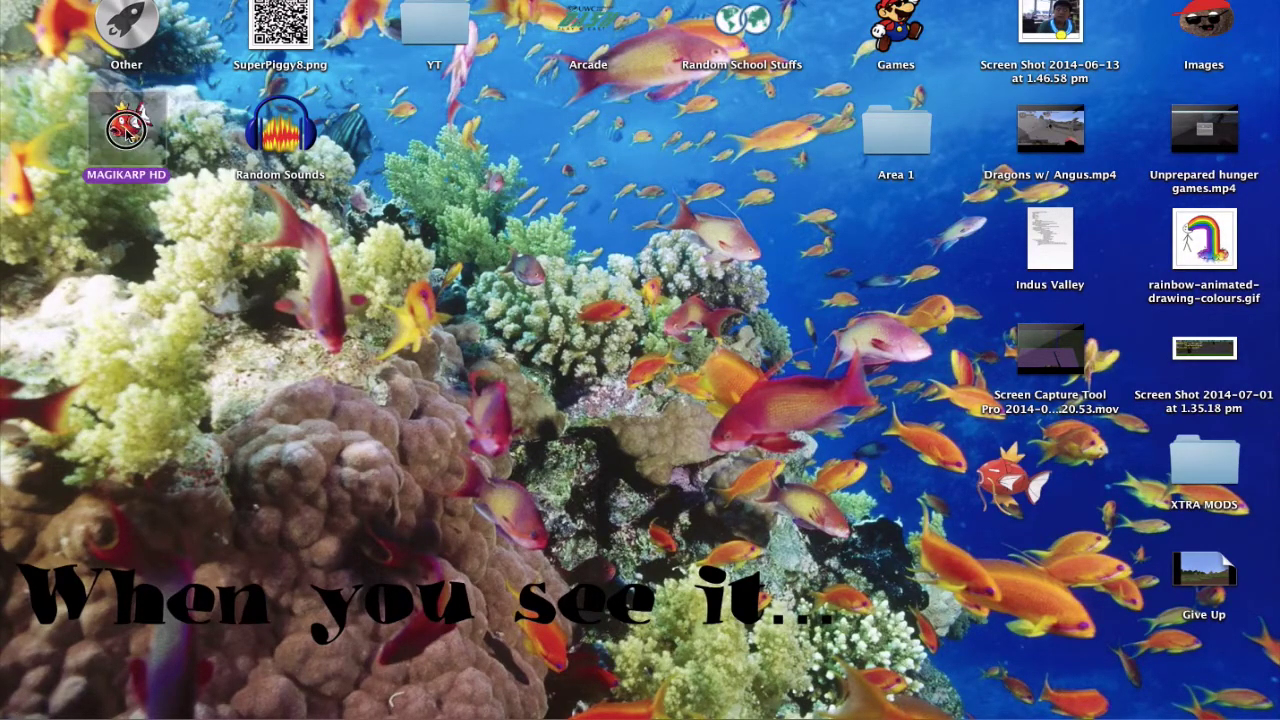
left_click_drag(613, 10, 614, 47)
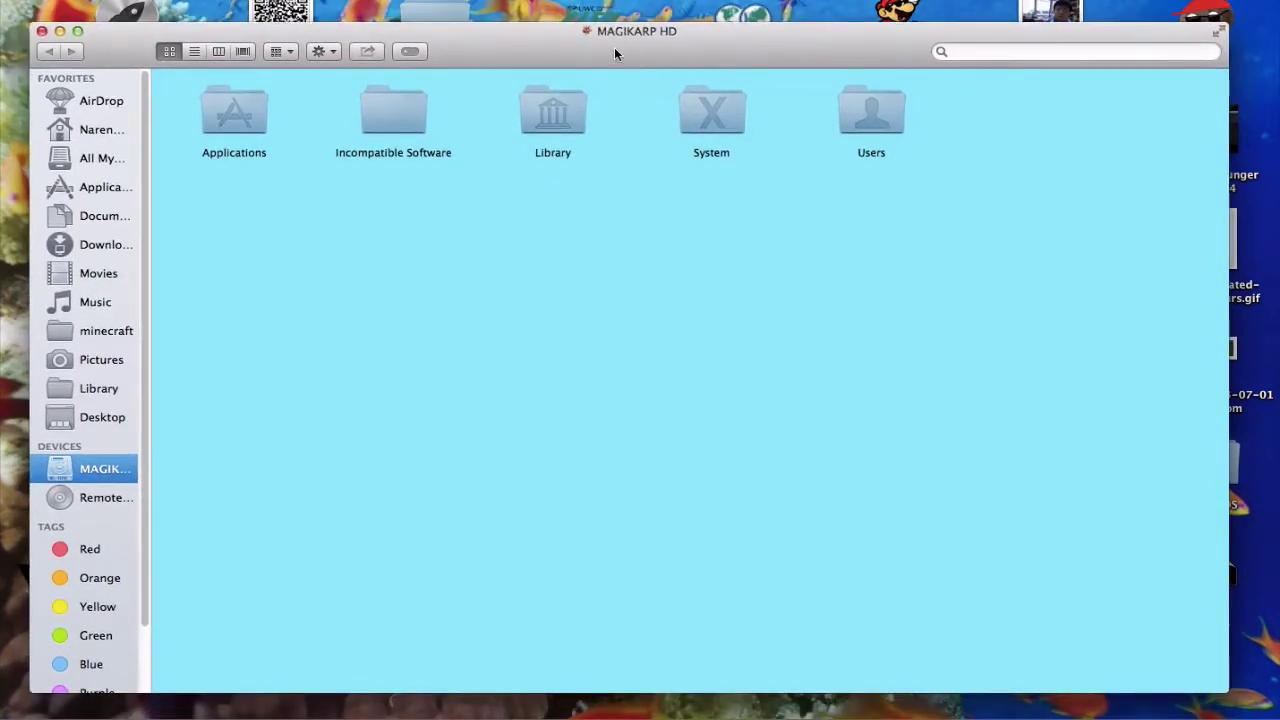
double_click(552, 140)
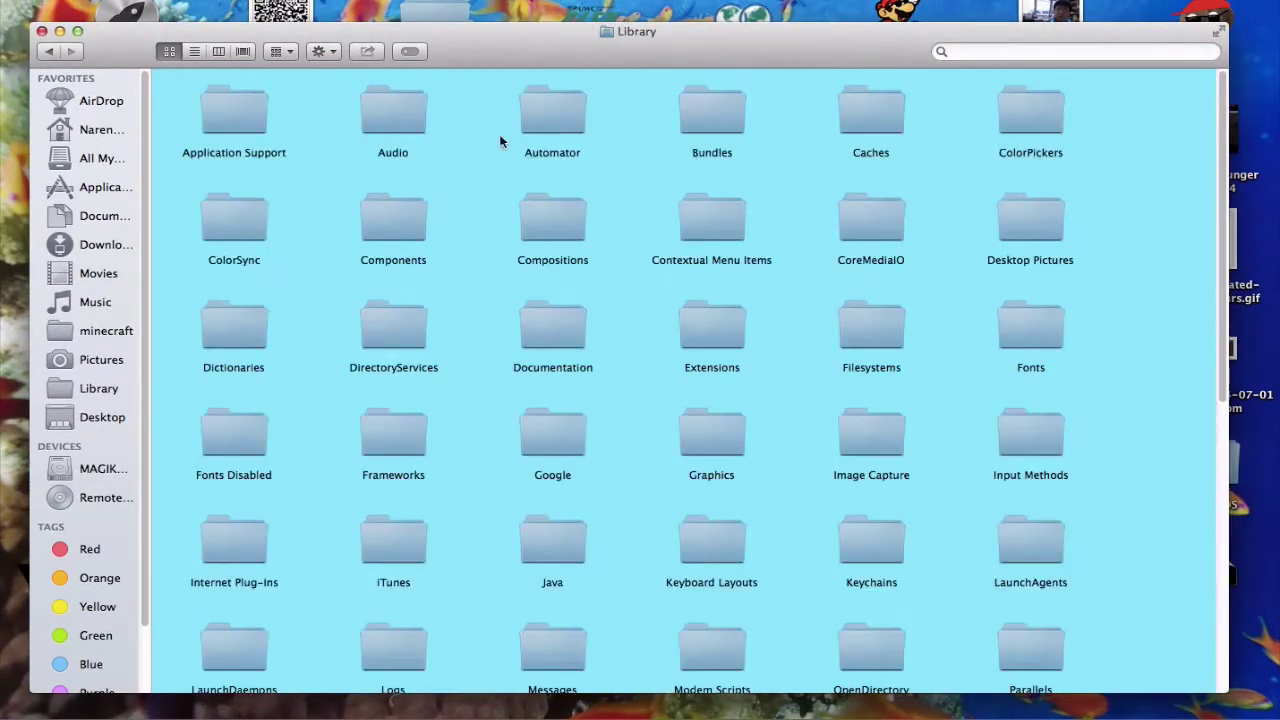
double_click(286, 148)
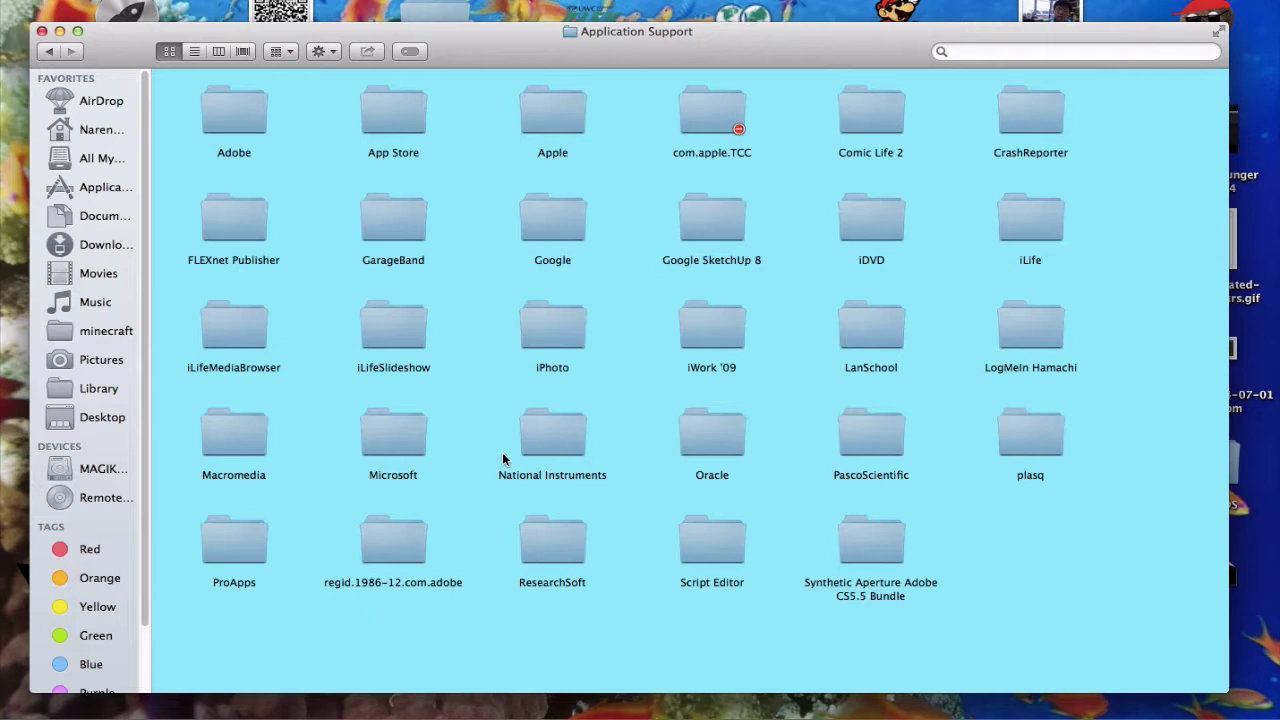
- Try searching the Application Support folder for "minecraft" and clear the search
key("super+f")
type("mine")
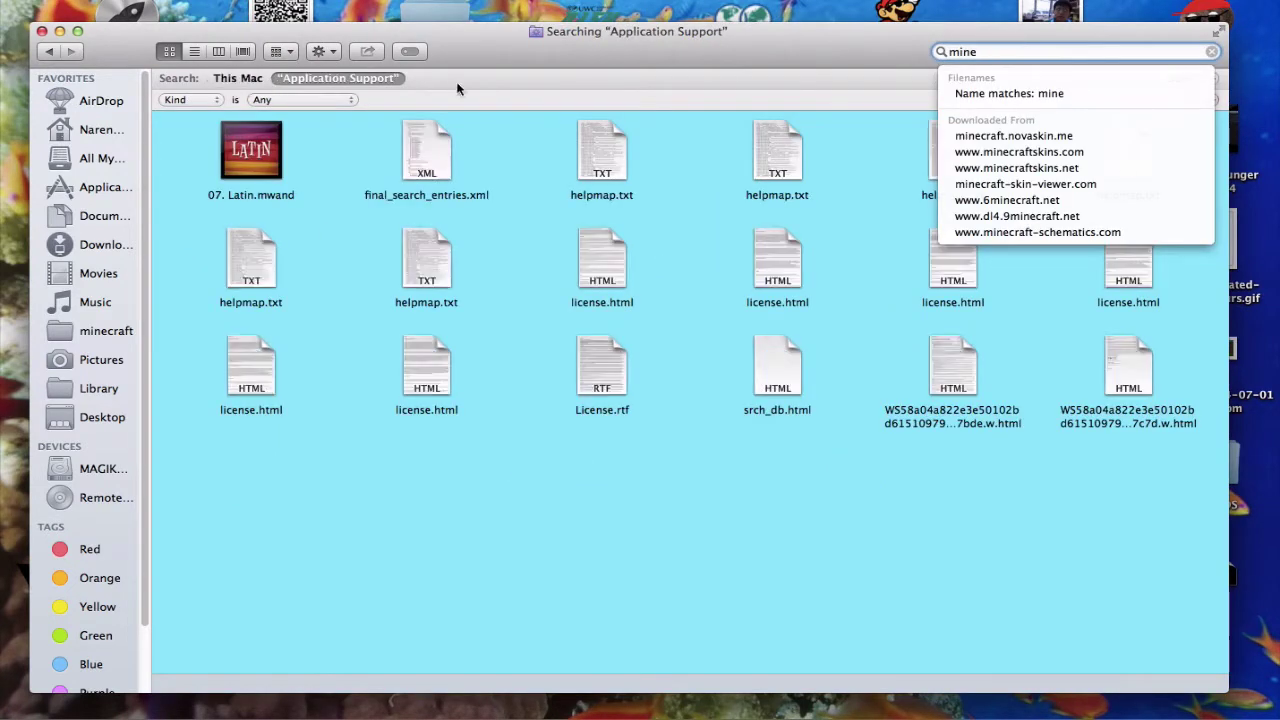
type("craft")
key("BackSpace")
type("\\")
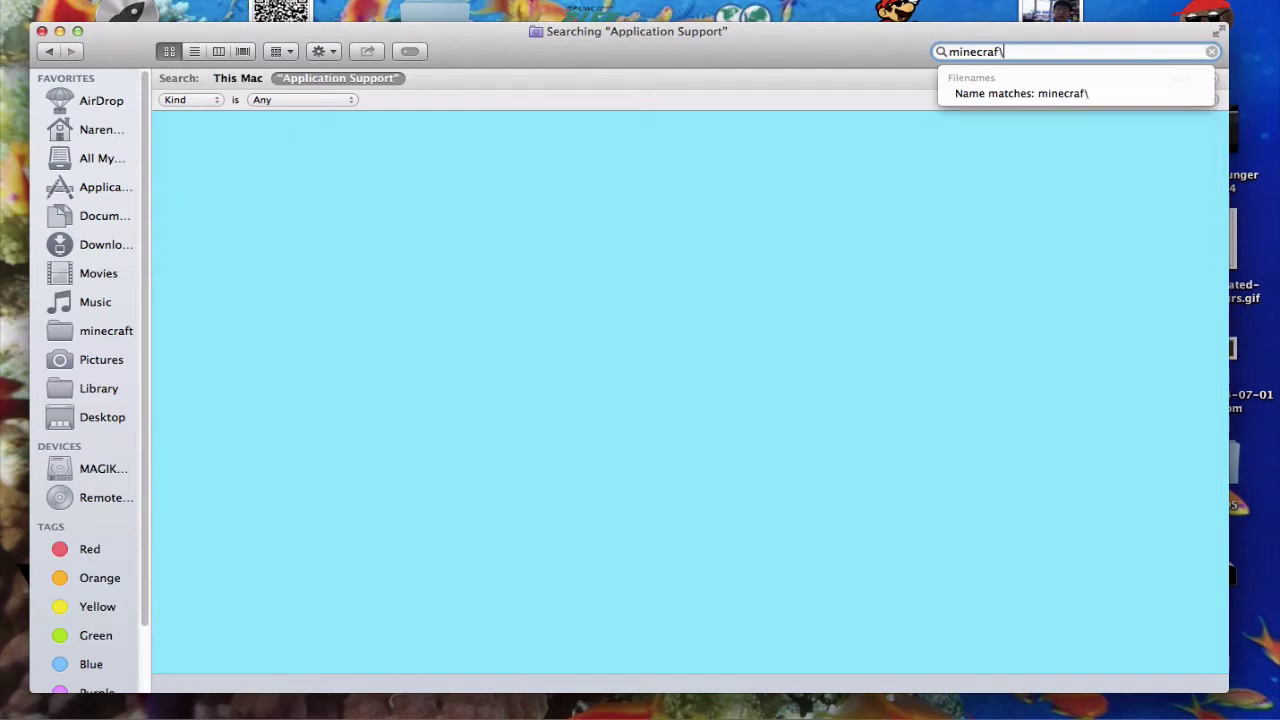
key("BackSpace")
key("BackSpace")
key("BackSpace")
key("BackSpace")
key("BackSpace")
key("BackSpace")
key("BackSpace")
key("BackSpace")
key("BackSpace")
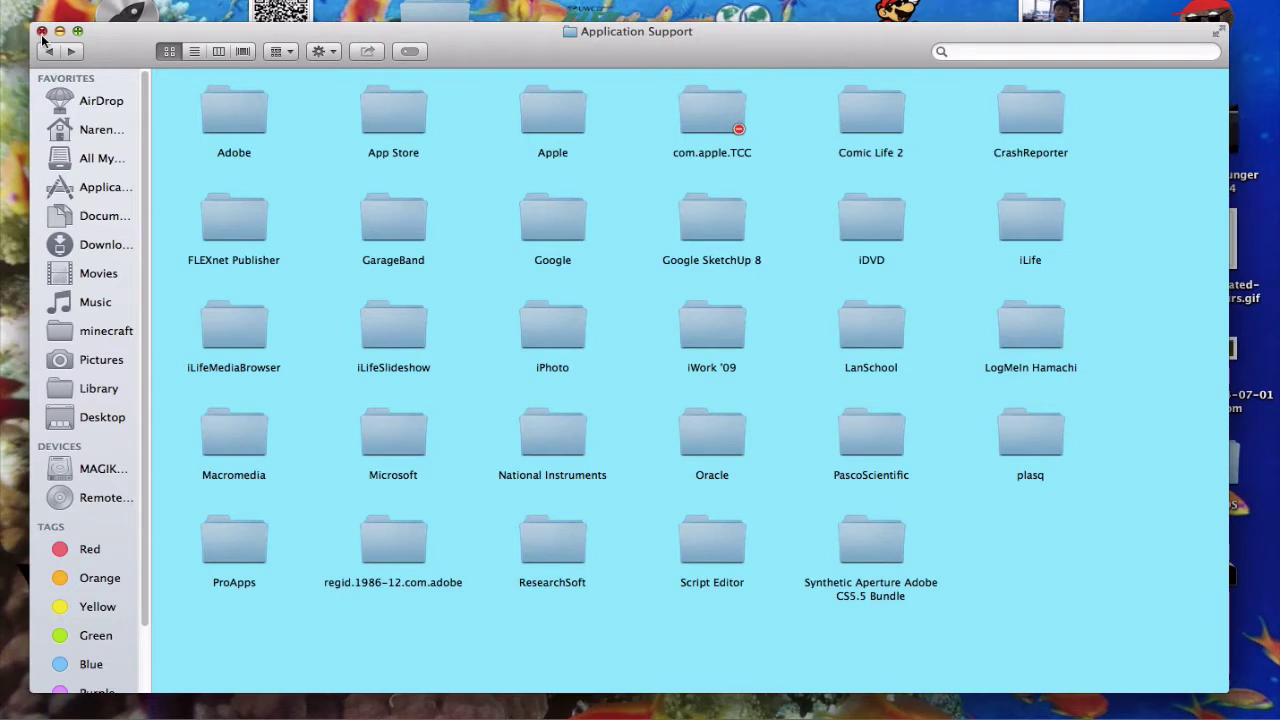
- Open the minecraft folder inside Application Support of the Library listed in the favorites
left_click(90, 392)
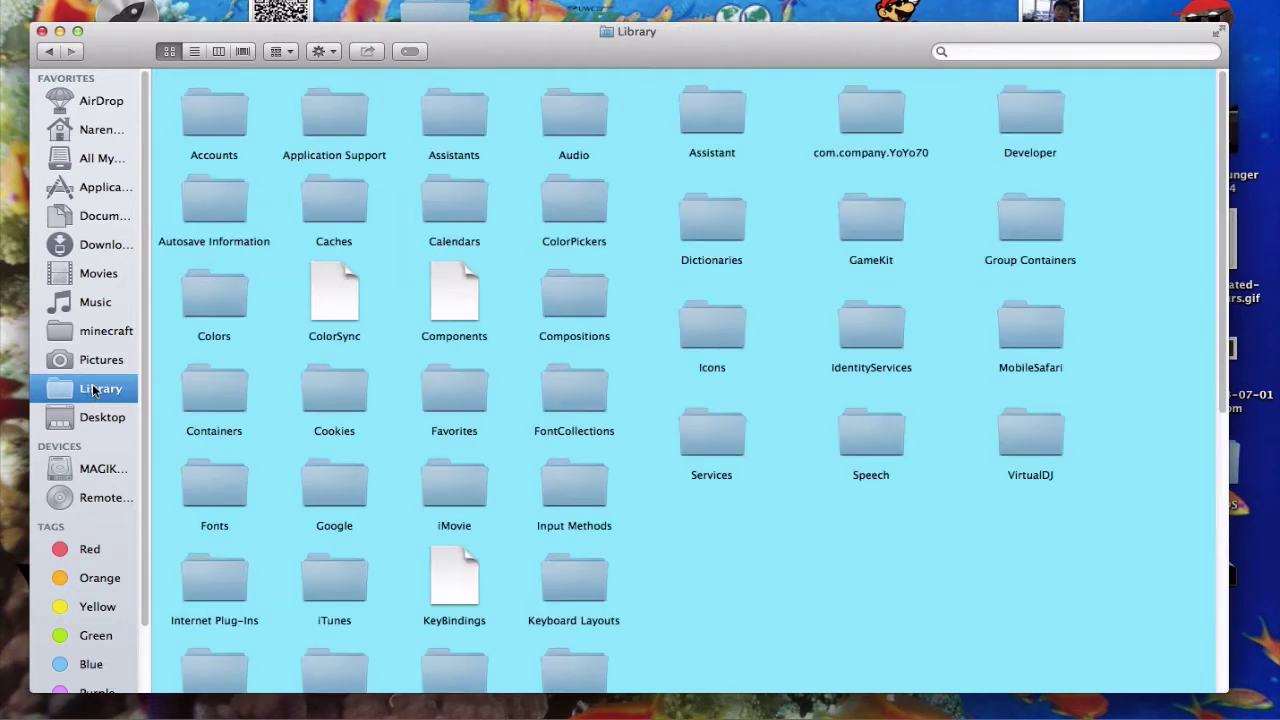
double_click(330, 138)
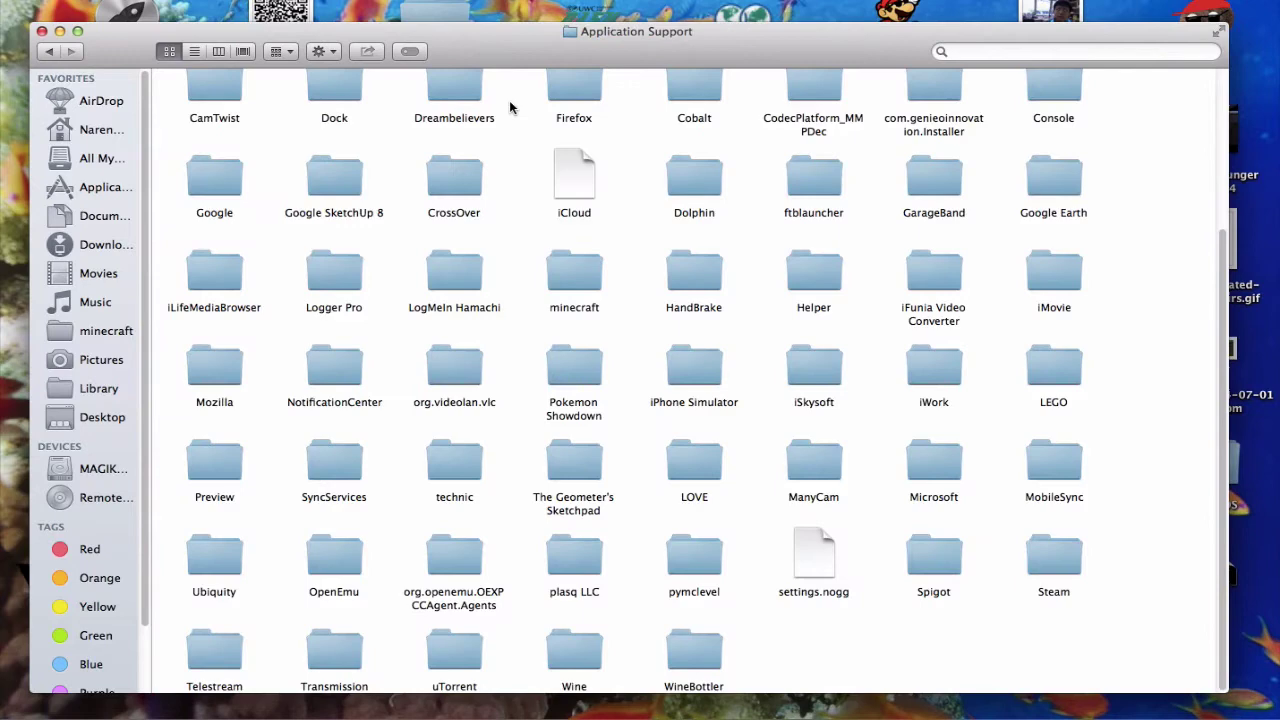
scroll(509, 101, "up", 4)
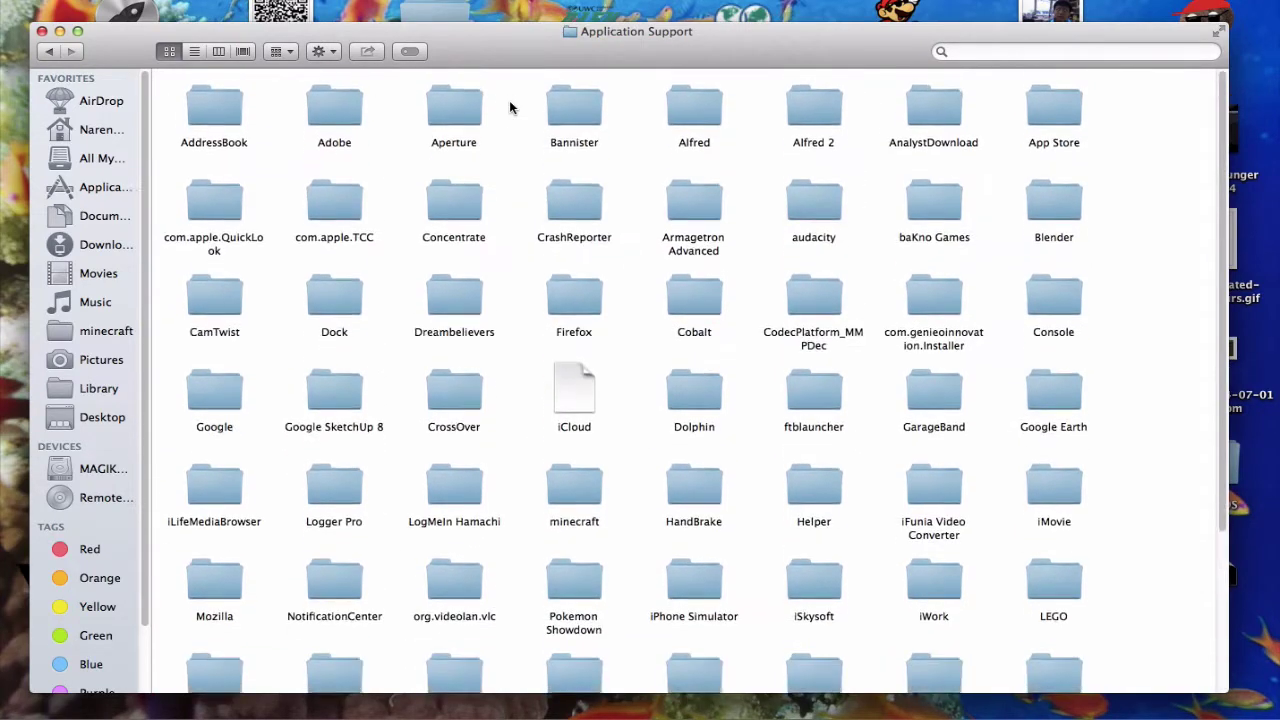
scroll(509, 101, "down", 1)
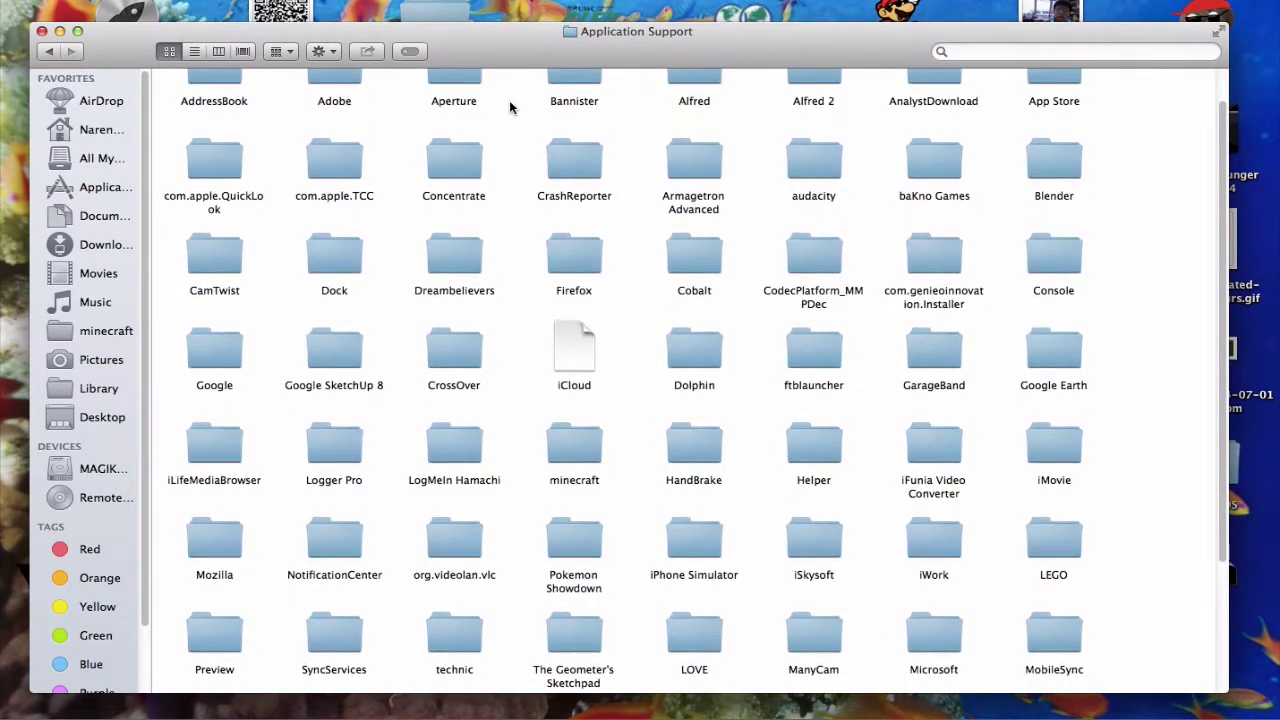
scroll(510, 107, "down", 3)
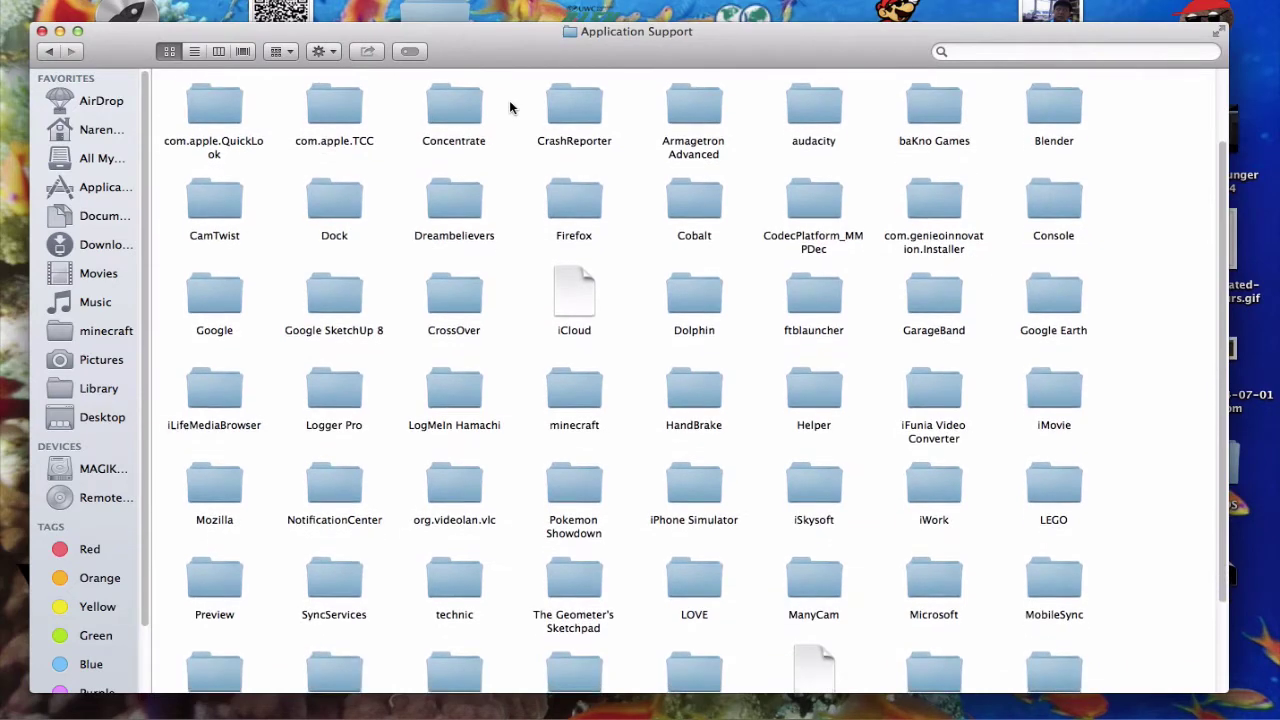
scroll(509, 100, "down", 1)
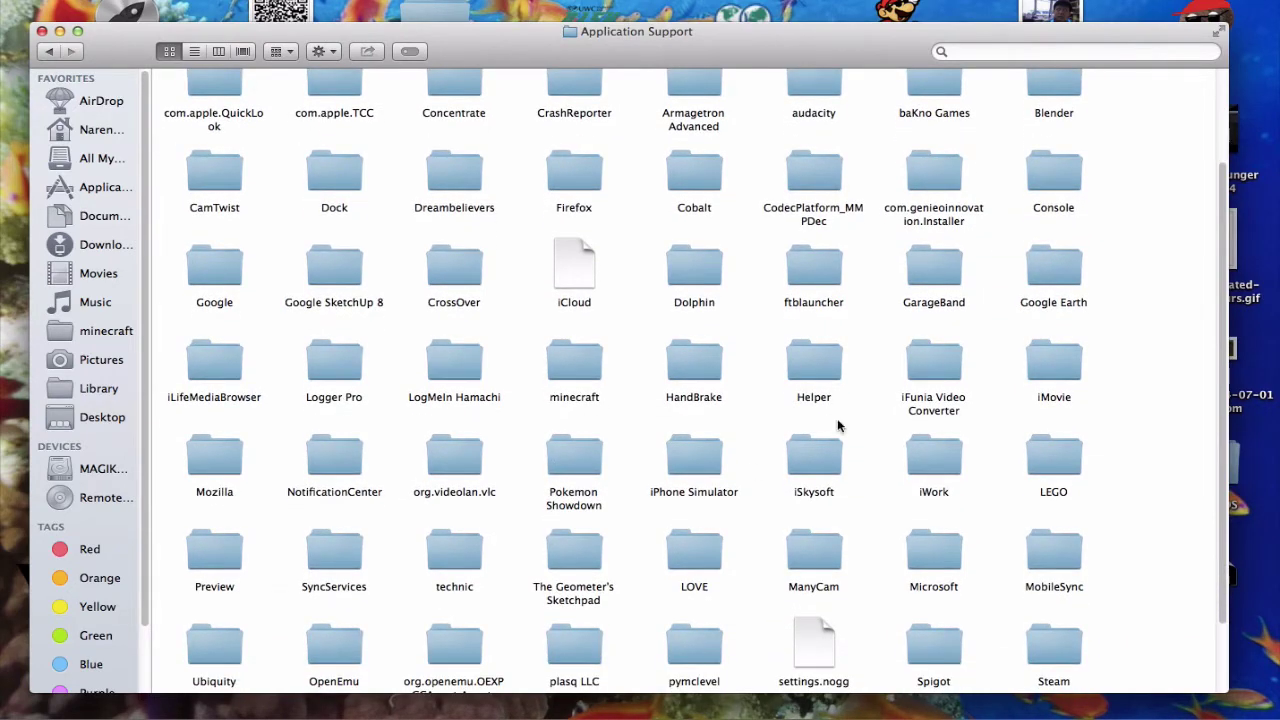
double_click(585, 374)
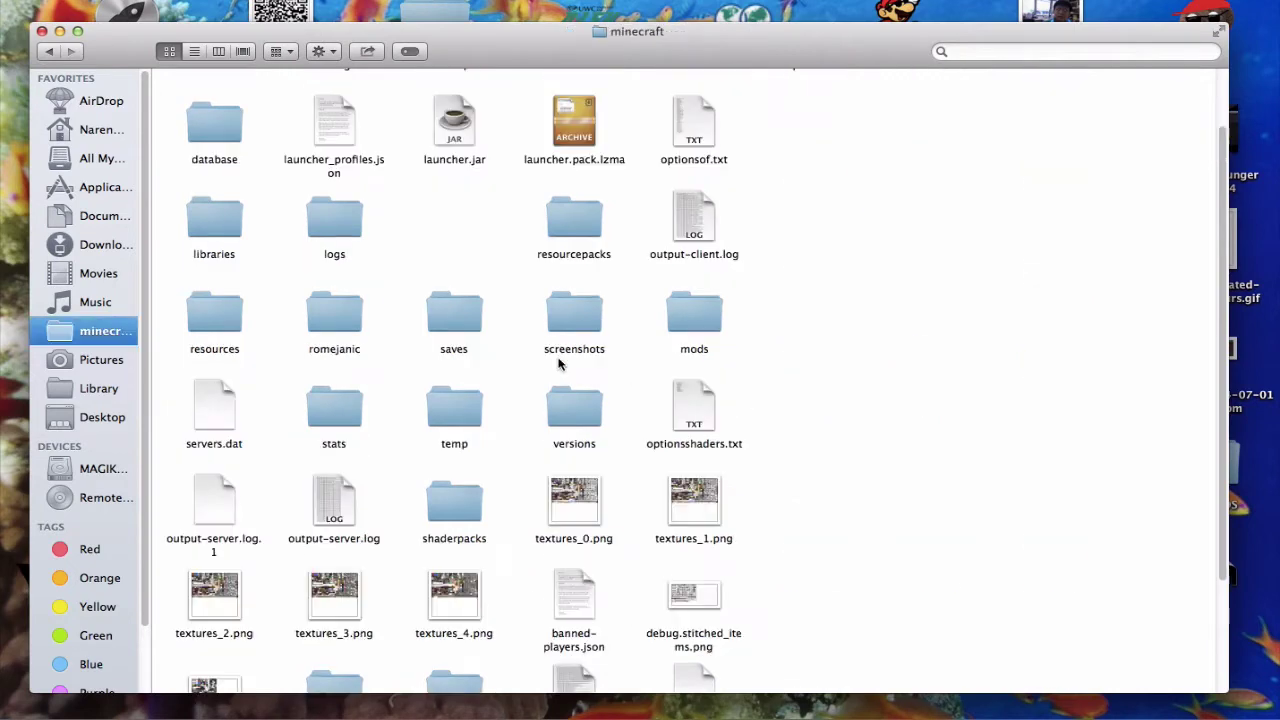
scroll(289, 232, "up", 3)
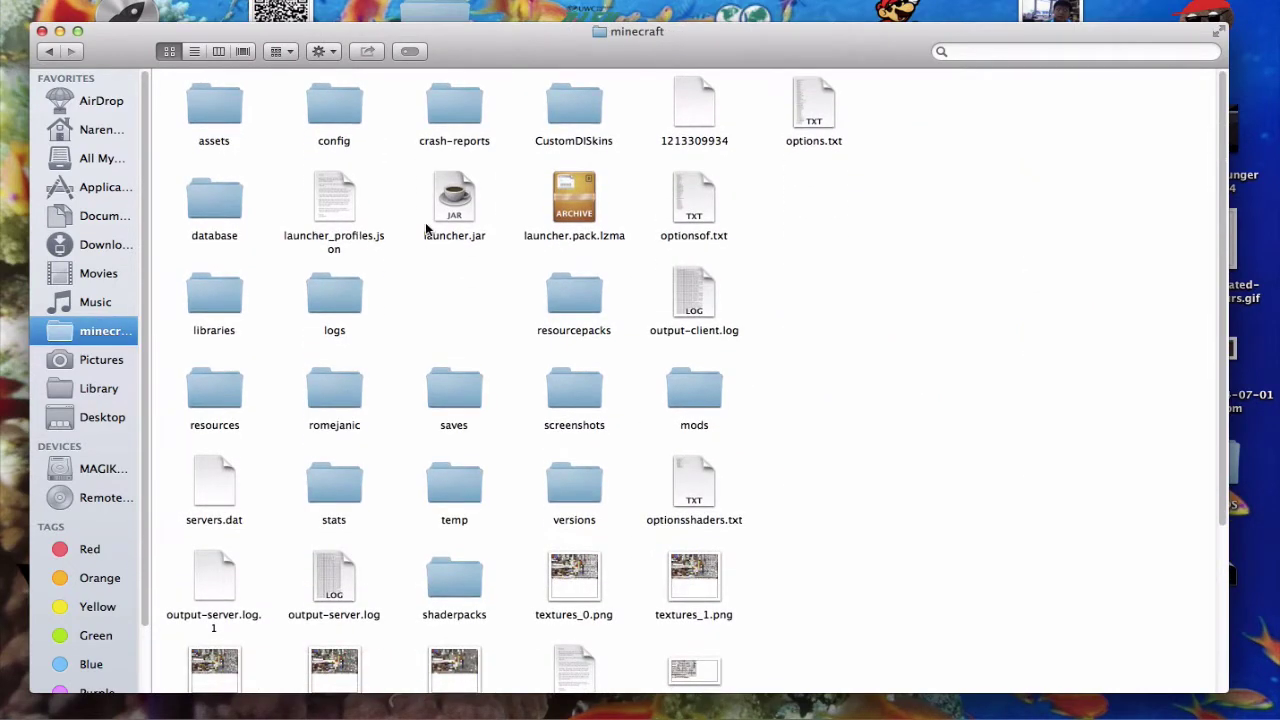
- Go back to Application Support, try adding its minecraft folder to the favorites, and clean up the icons
left_click(50, 52)
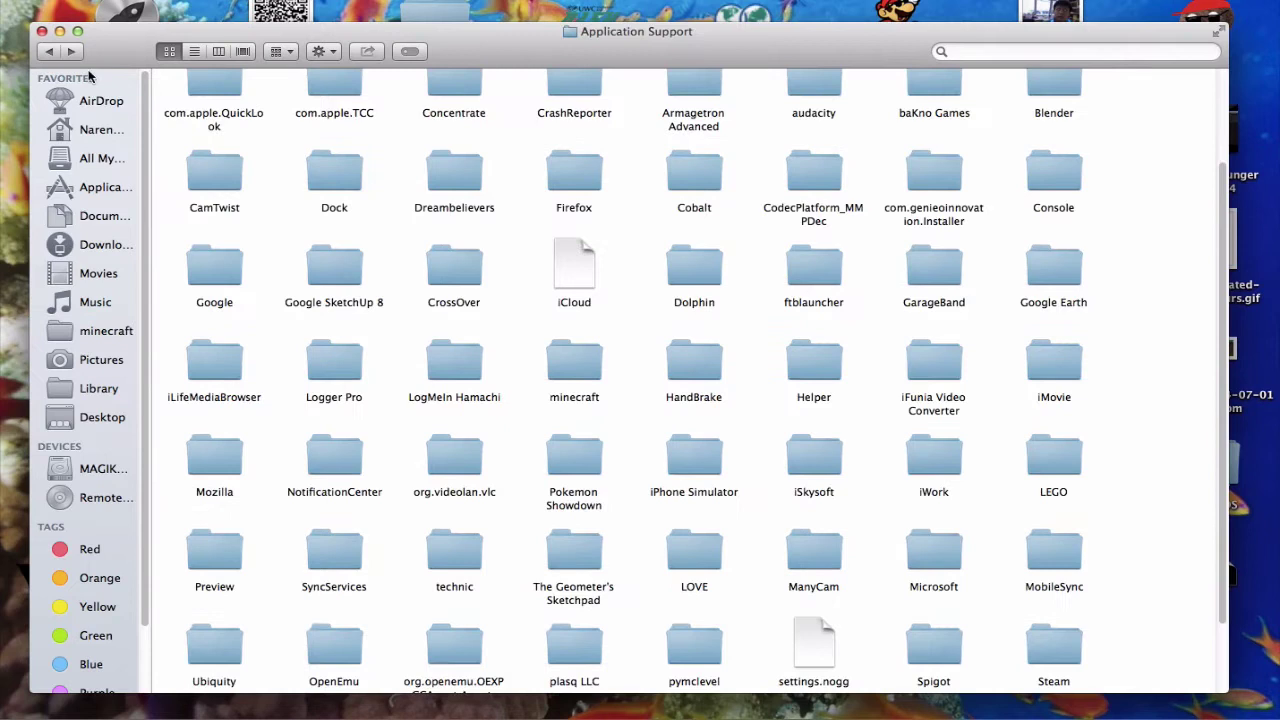
left_click_drag(590, 378, 88, 350)
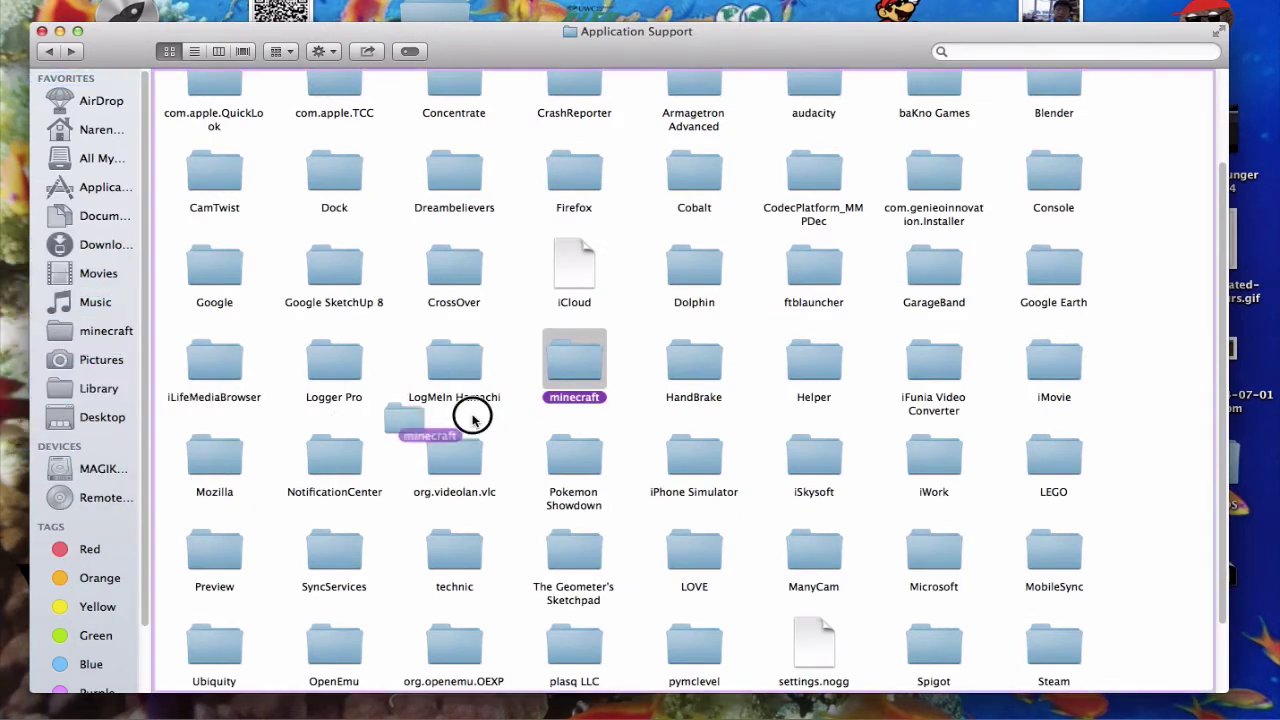
right_click(647, 369)
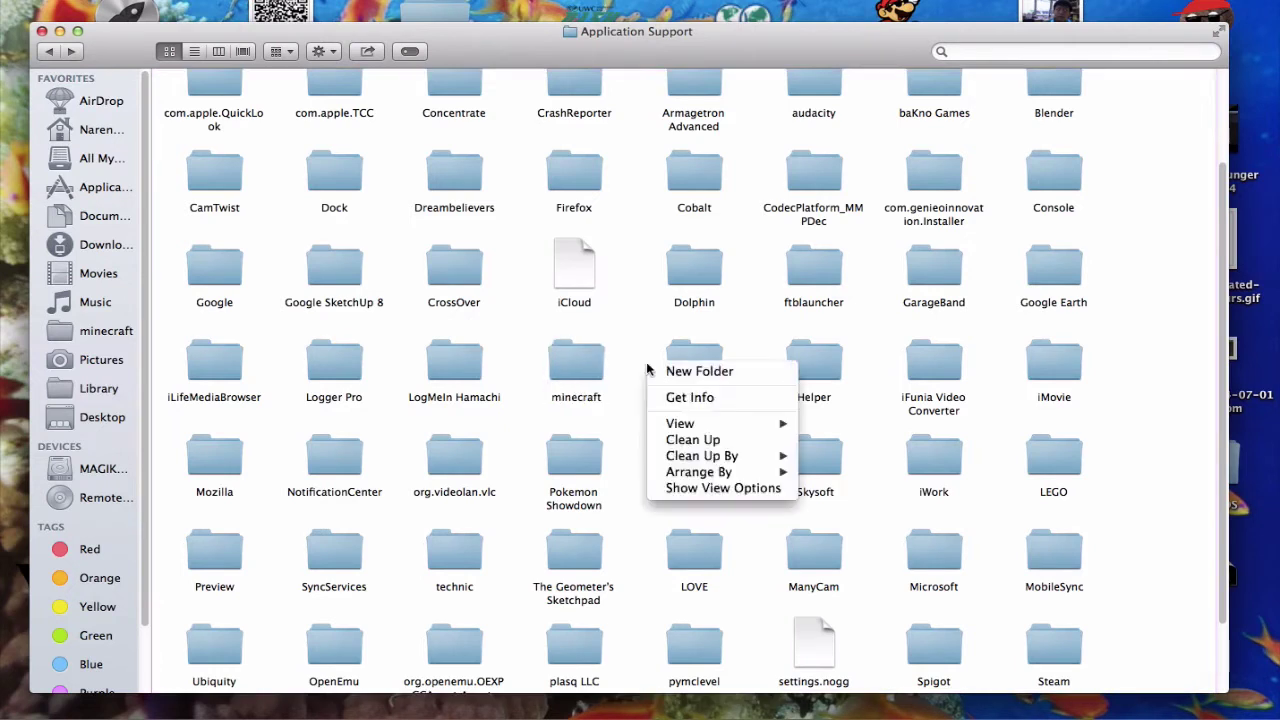
left_click(703, 440)
- Open options.txt from the minecraft folder and enlarge its window to show more of the settings
double_click(563, 376)
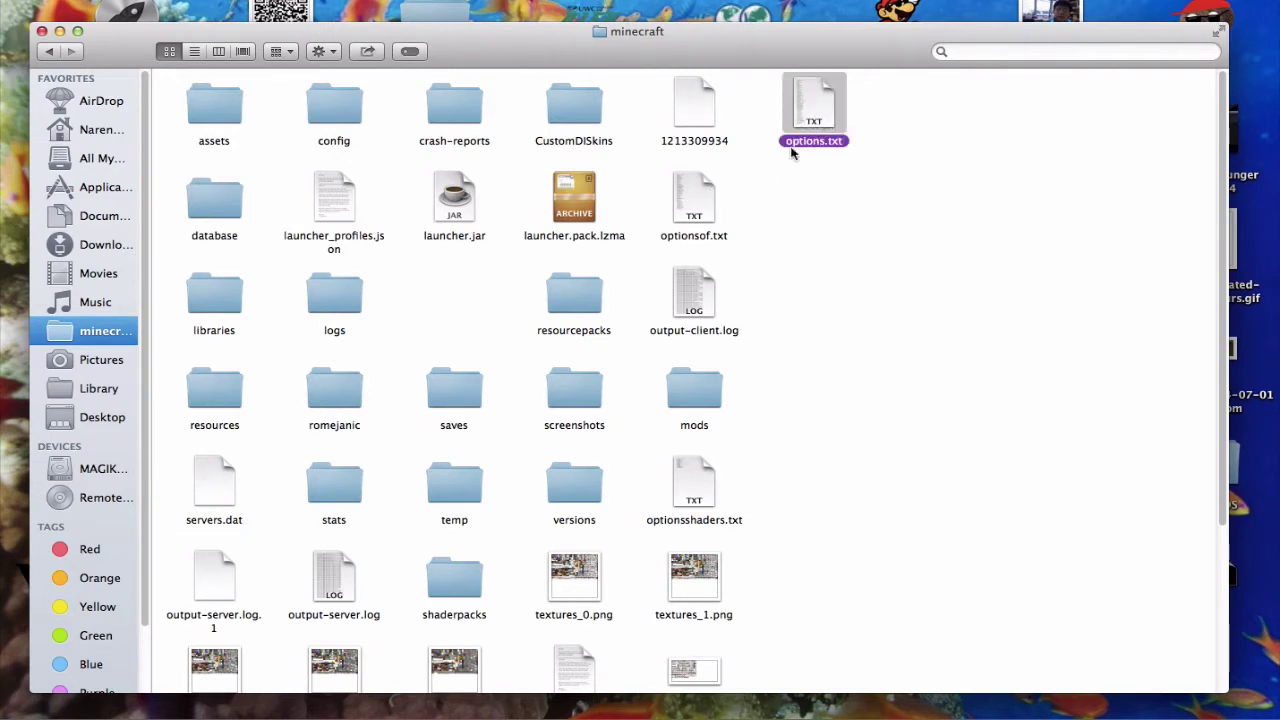
key("Left")
key("Down")
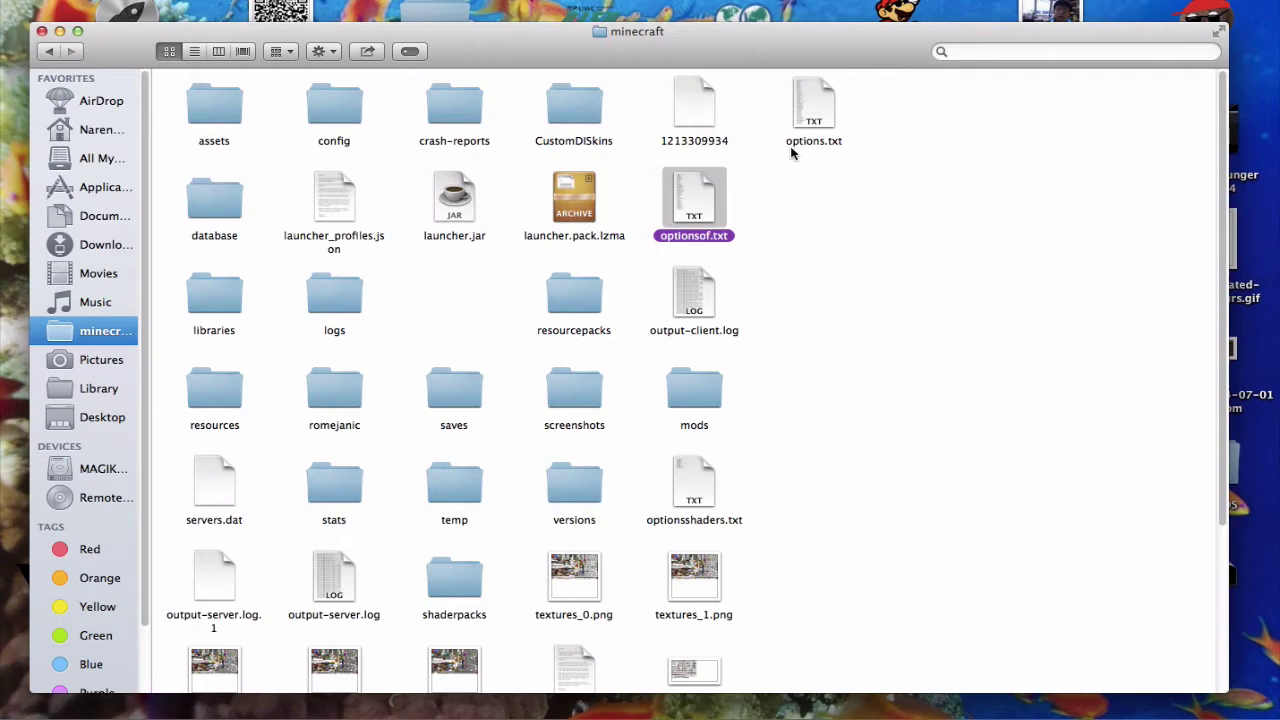
key("Down")
key("Up")
key("Right")
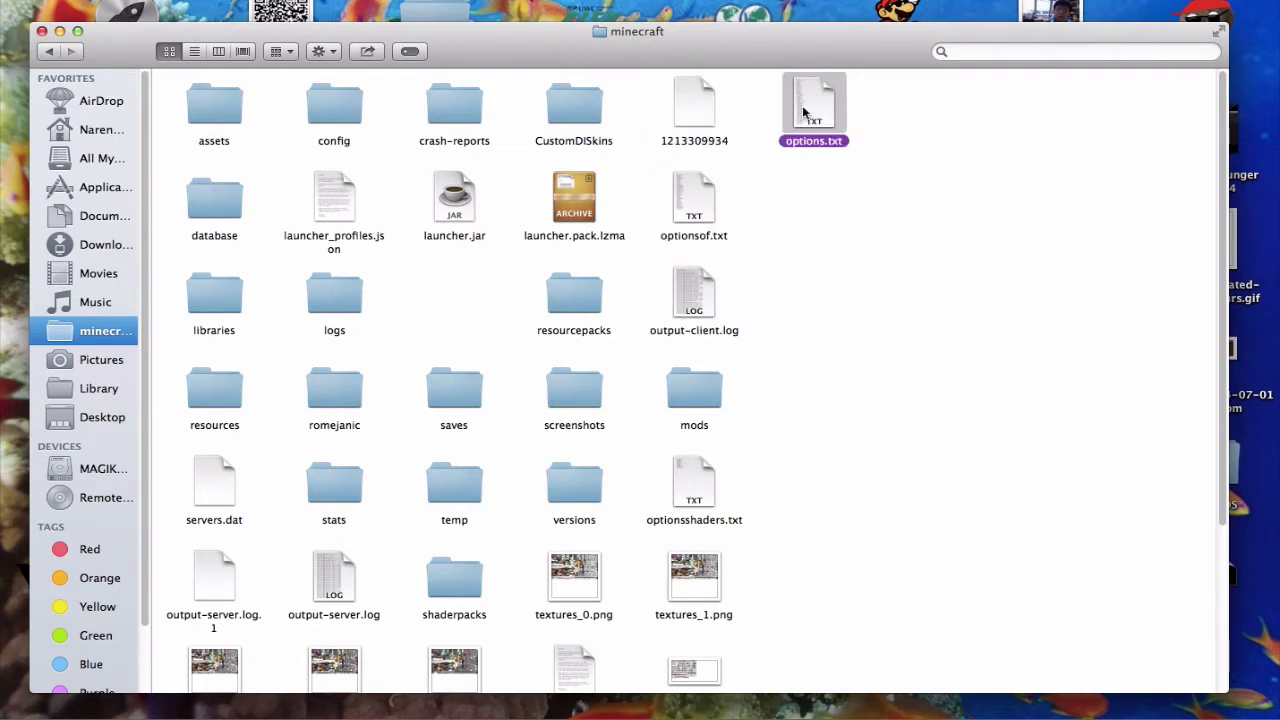
double_click(803, 113)
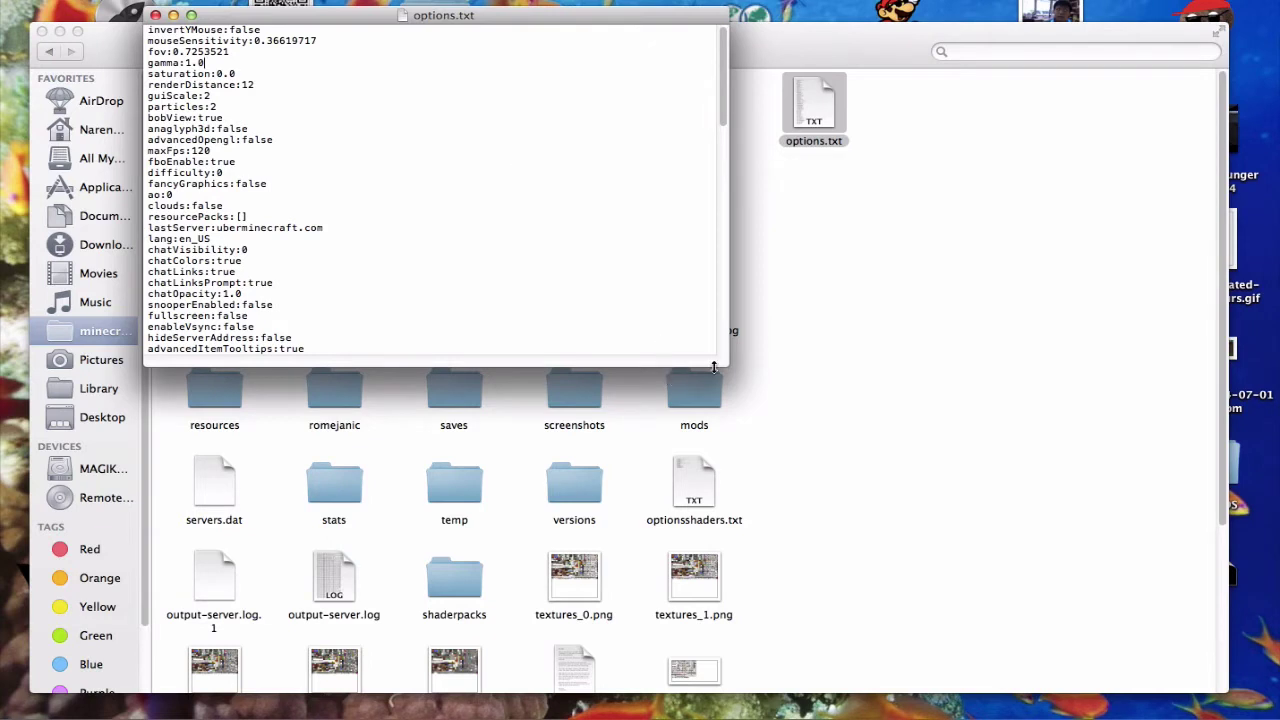
left_click_drag(714, 368, 1090, 686)
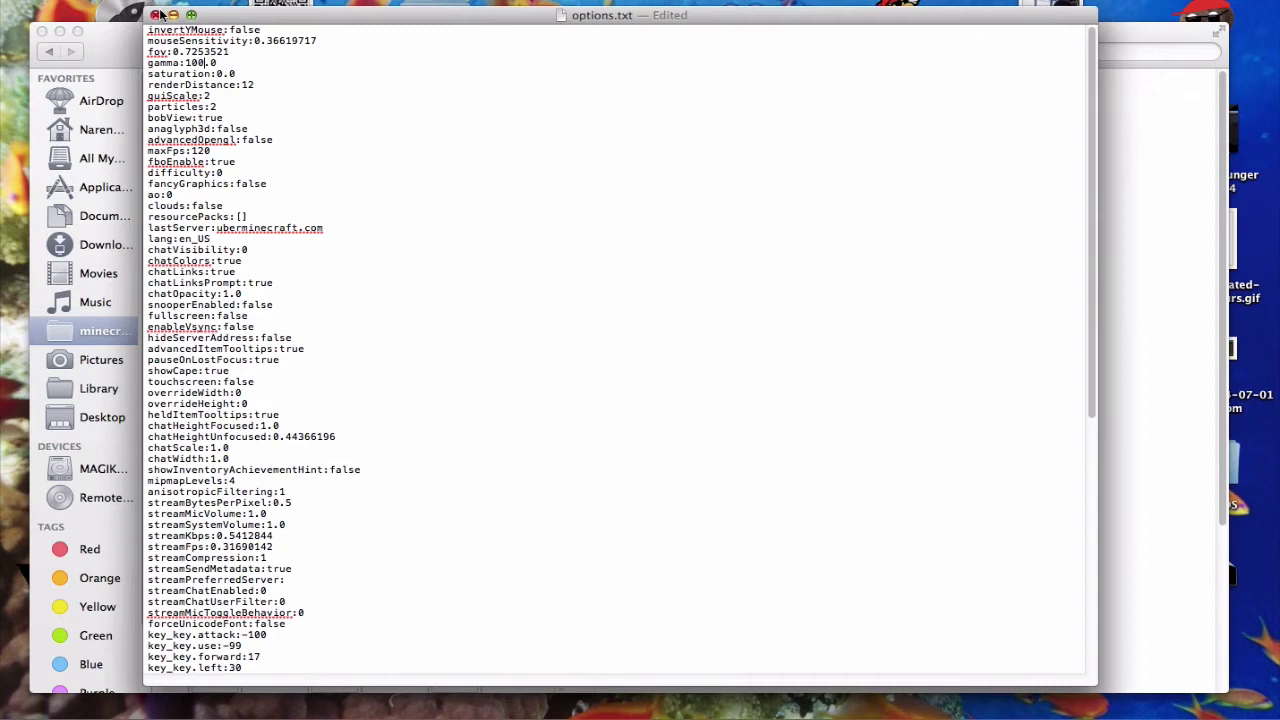
- Save options.txt with gamma set to 100.0 and quit the text editor
left_click(126, 0)
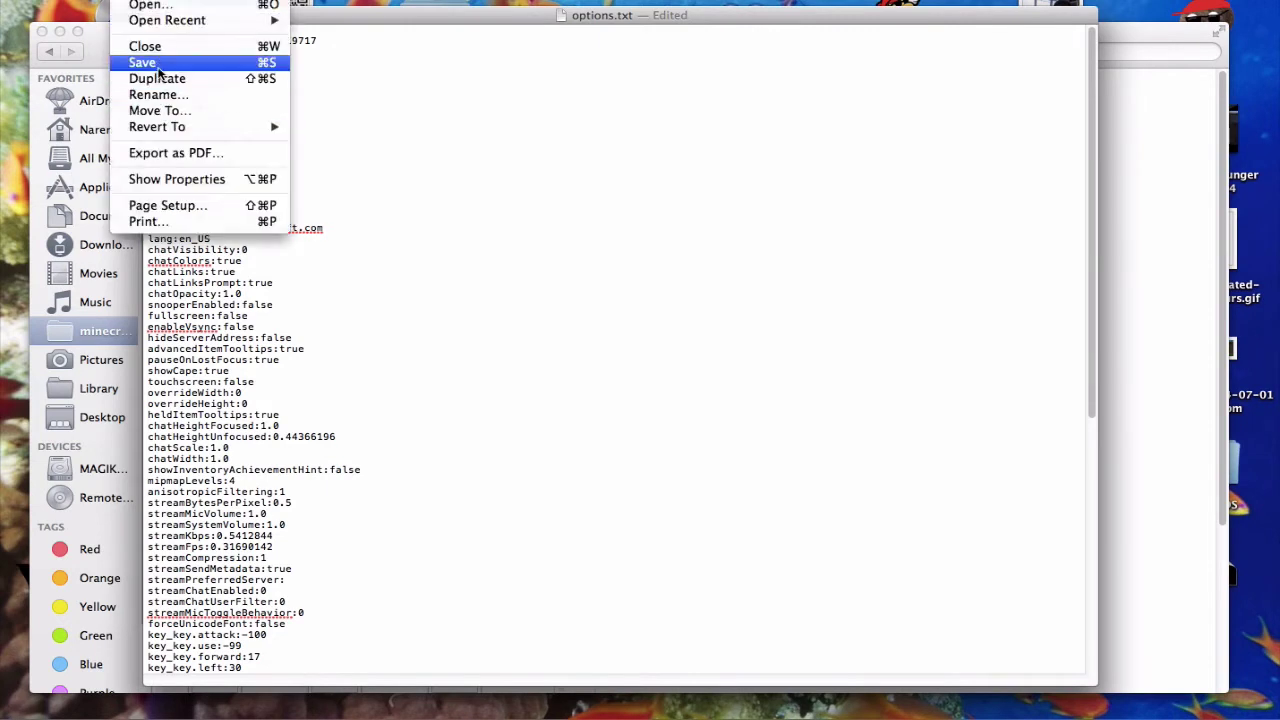
left_click(158, 68)
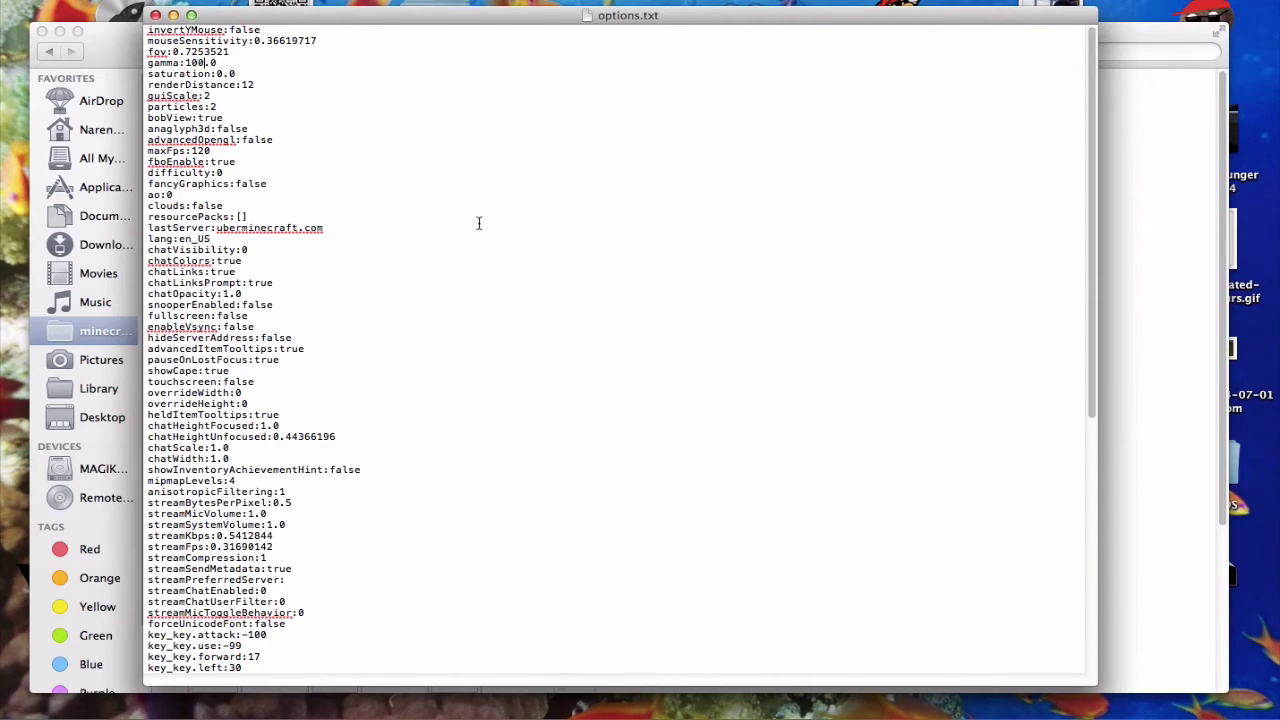
key("super+q")
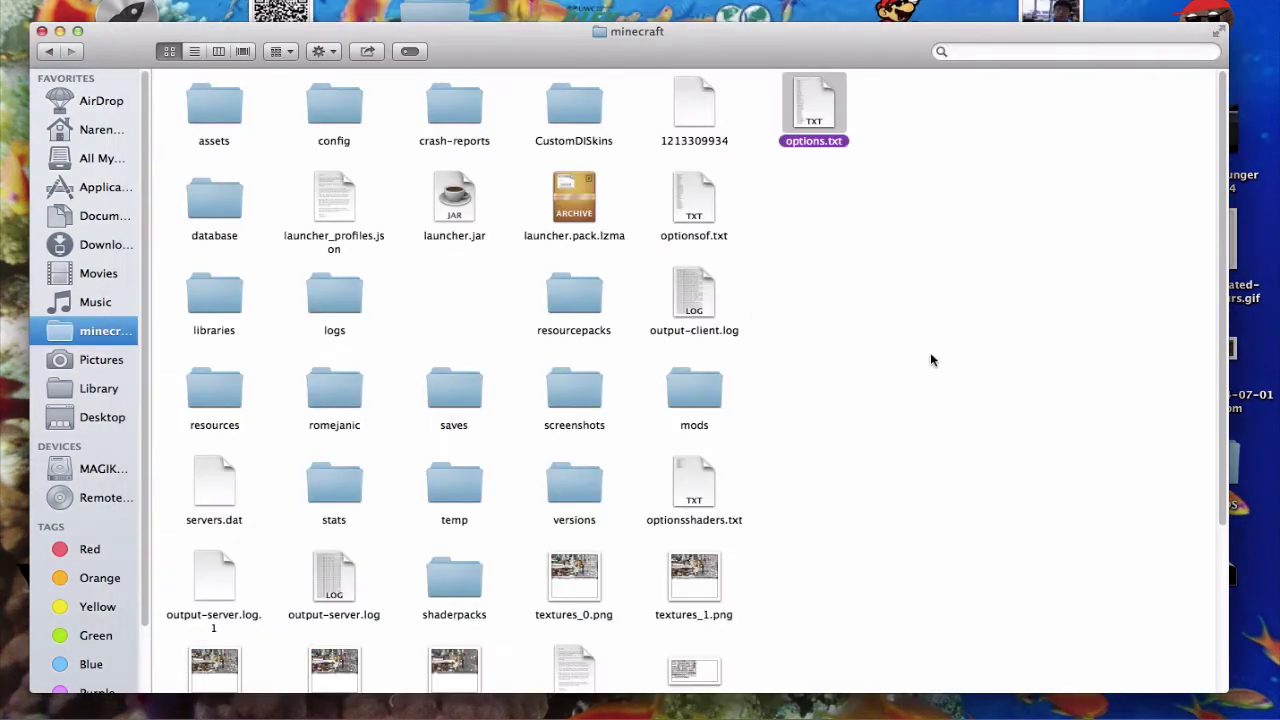
- Close the Finder window, launch Minecraft and load the singleplayer world in an enlarged game window
key("super+w")
key("super+space")
type("min")
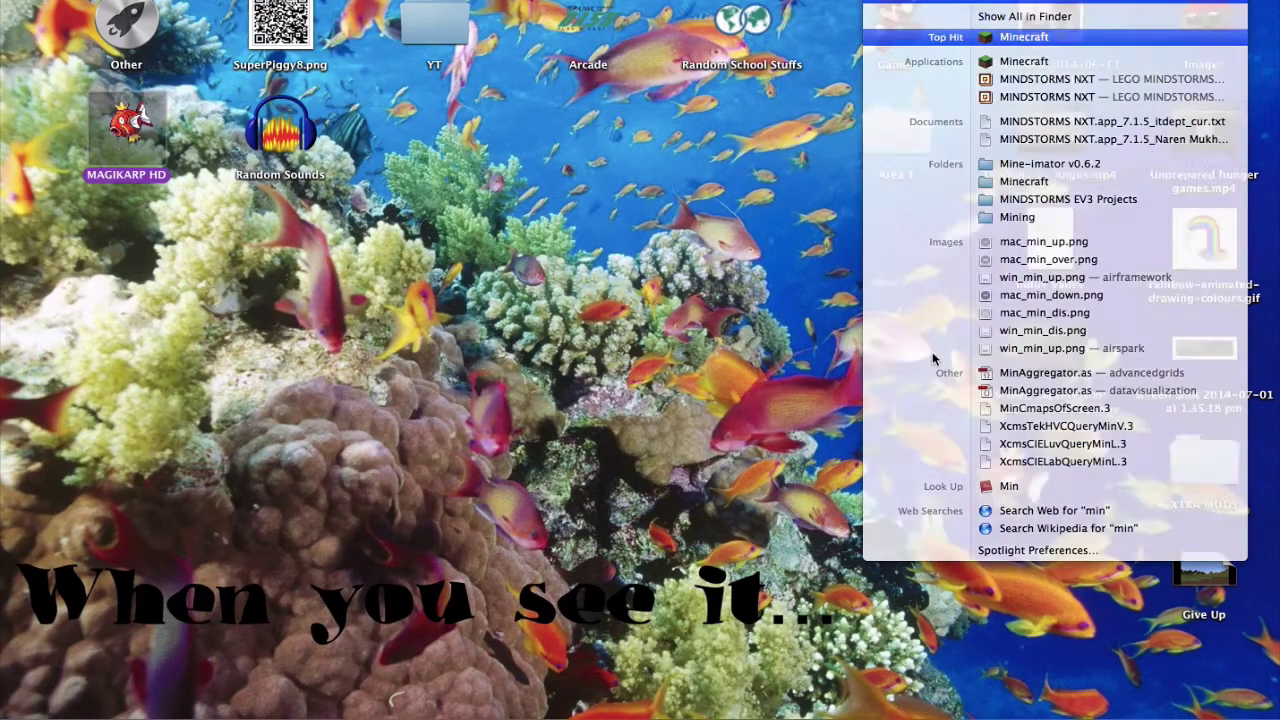
key("Return")
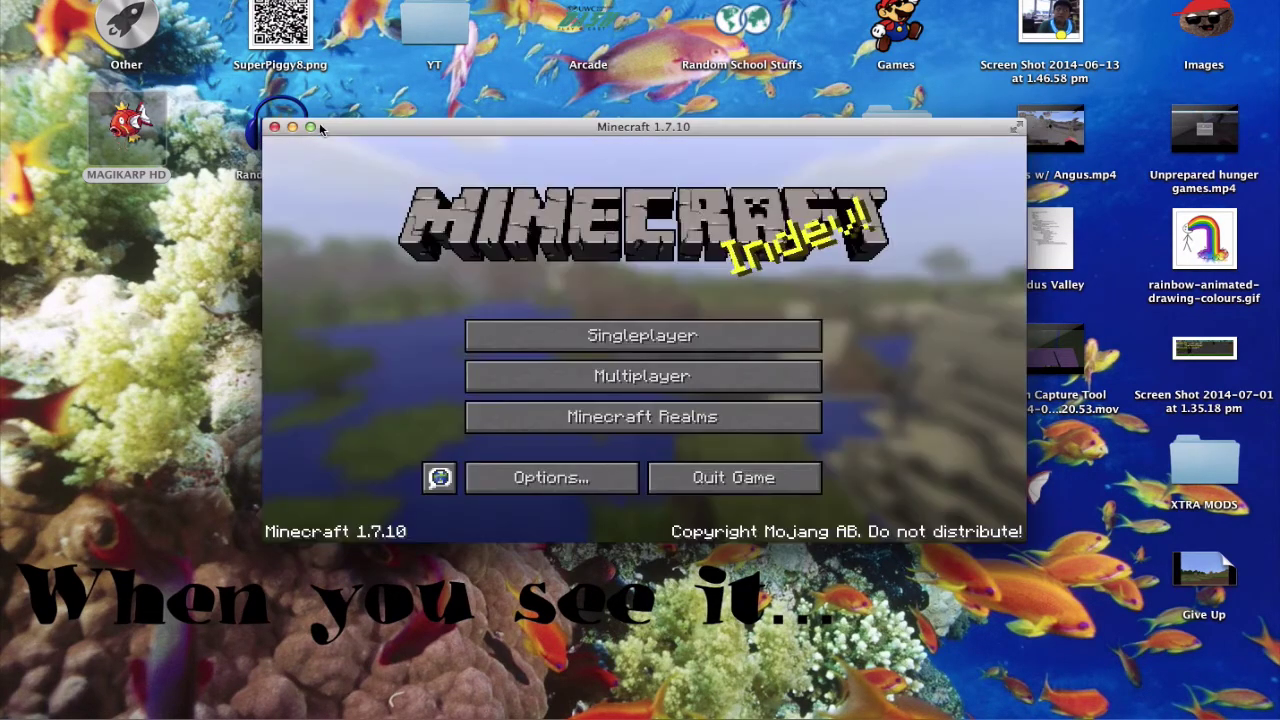
left_click(314, 126)
left_click(537, 288)
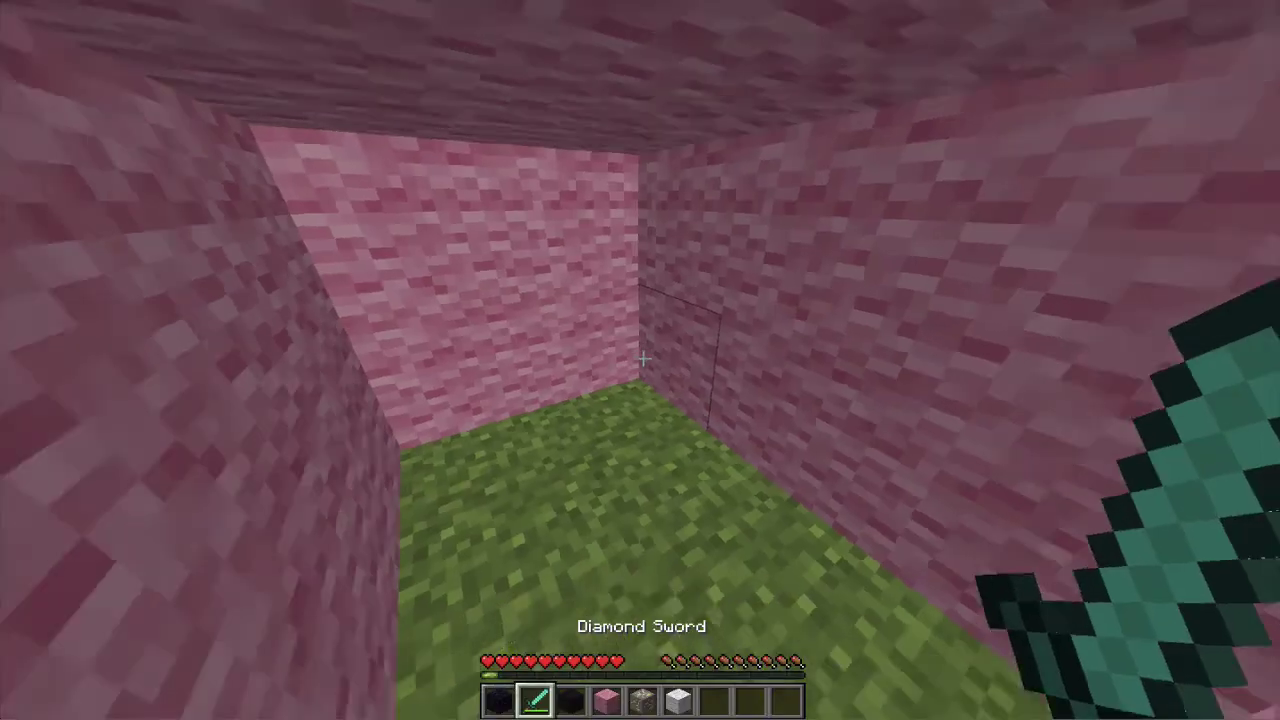
- Break an opening in the pink wool wall with an empty hand and walk out onto the grass
key("7")
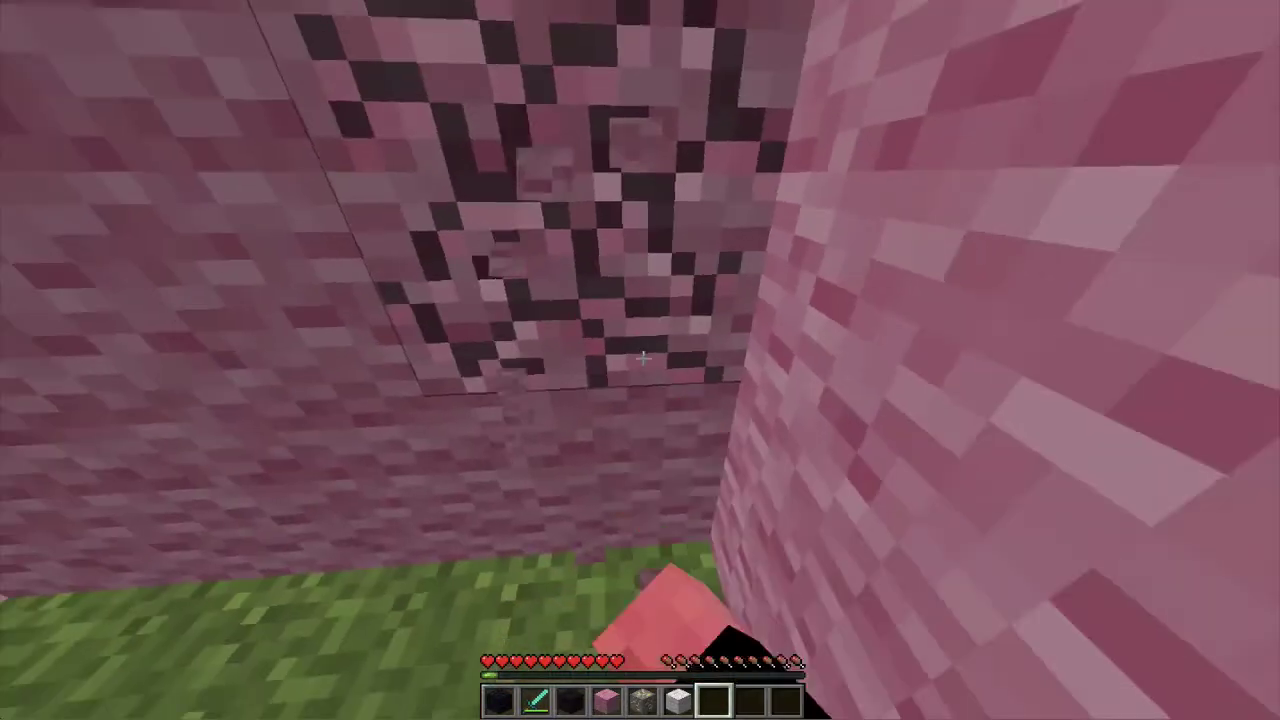
left_click(643, 359)
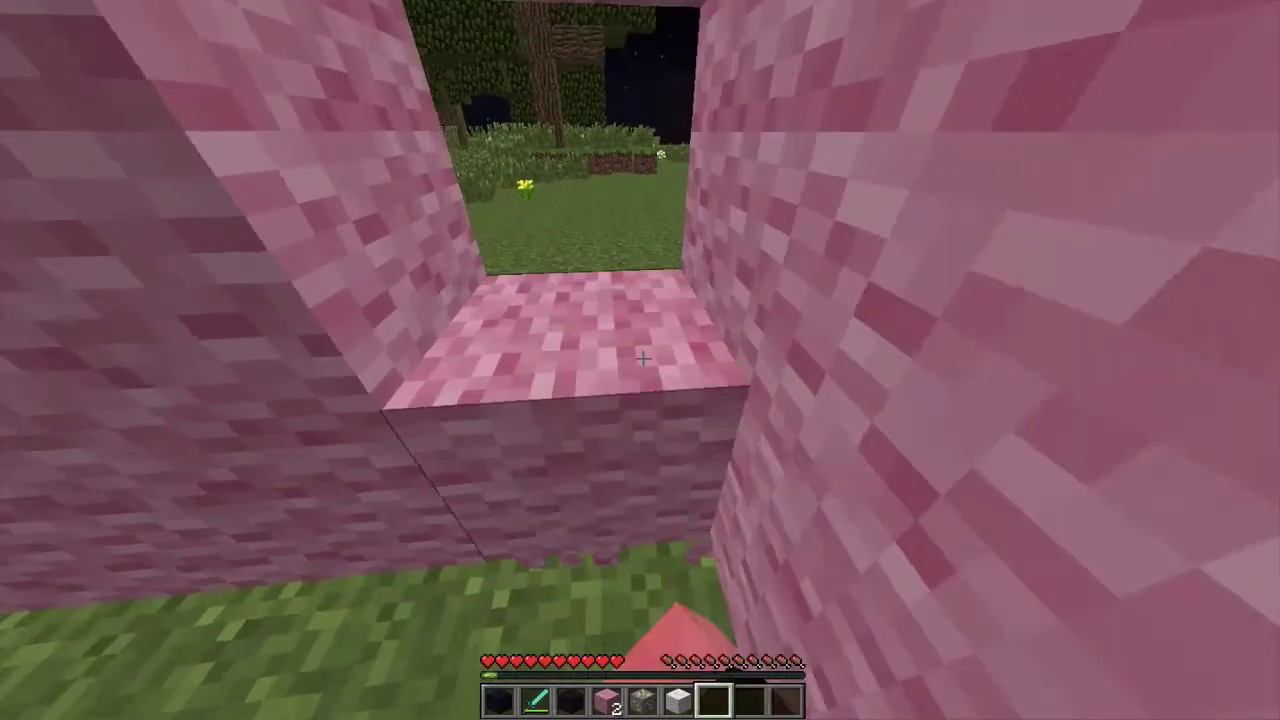
left_click(643, 358)
key("w")
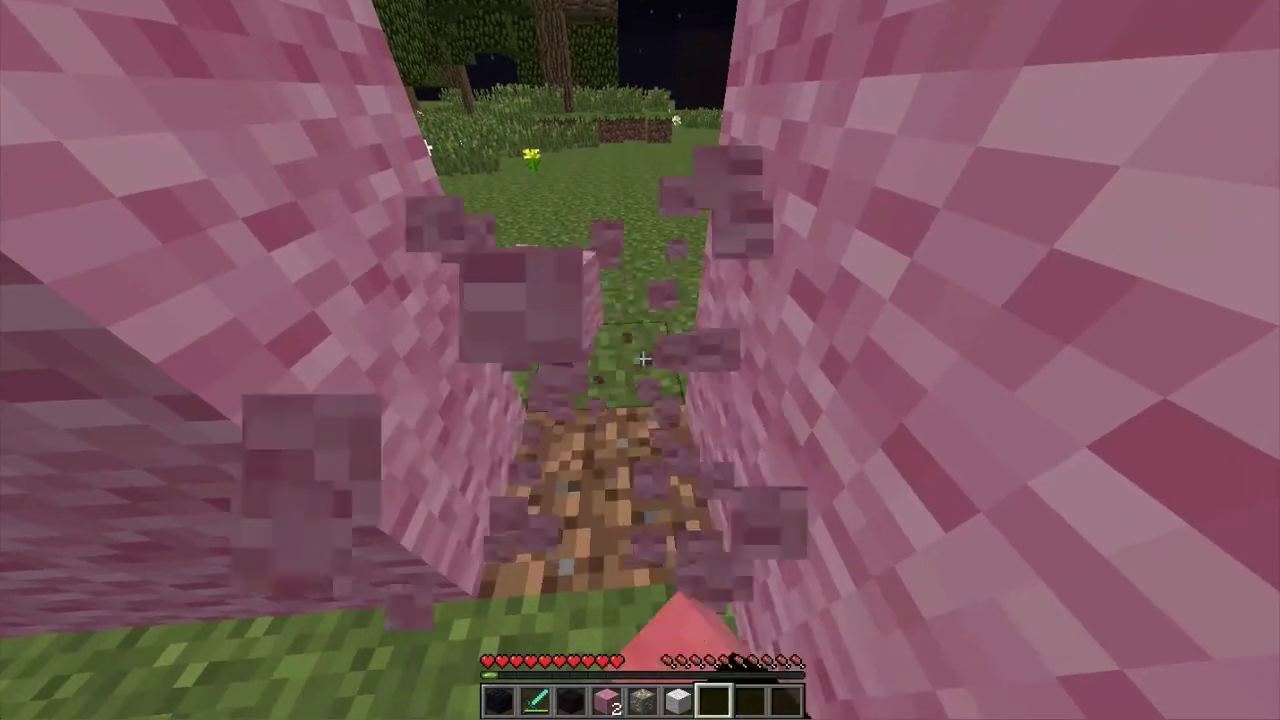
key("w")
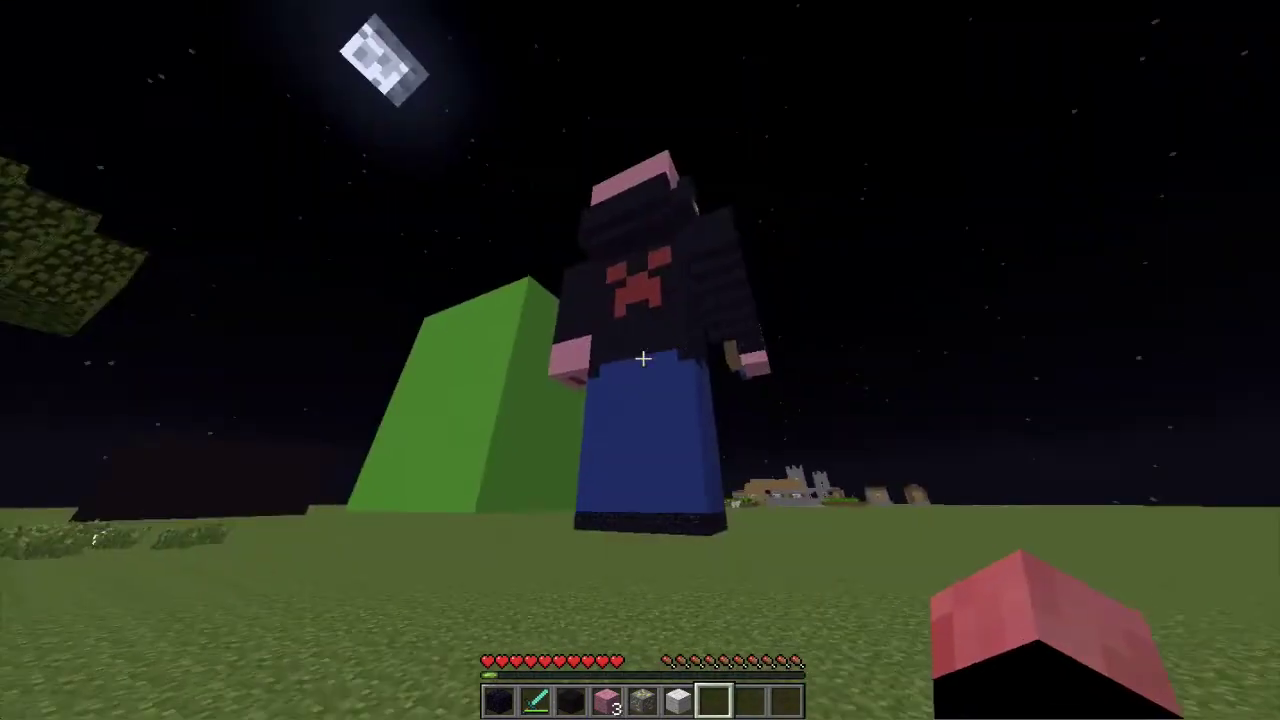
- Switch to creative mode with the command /gamemode 1 and start flying
type("w/g")
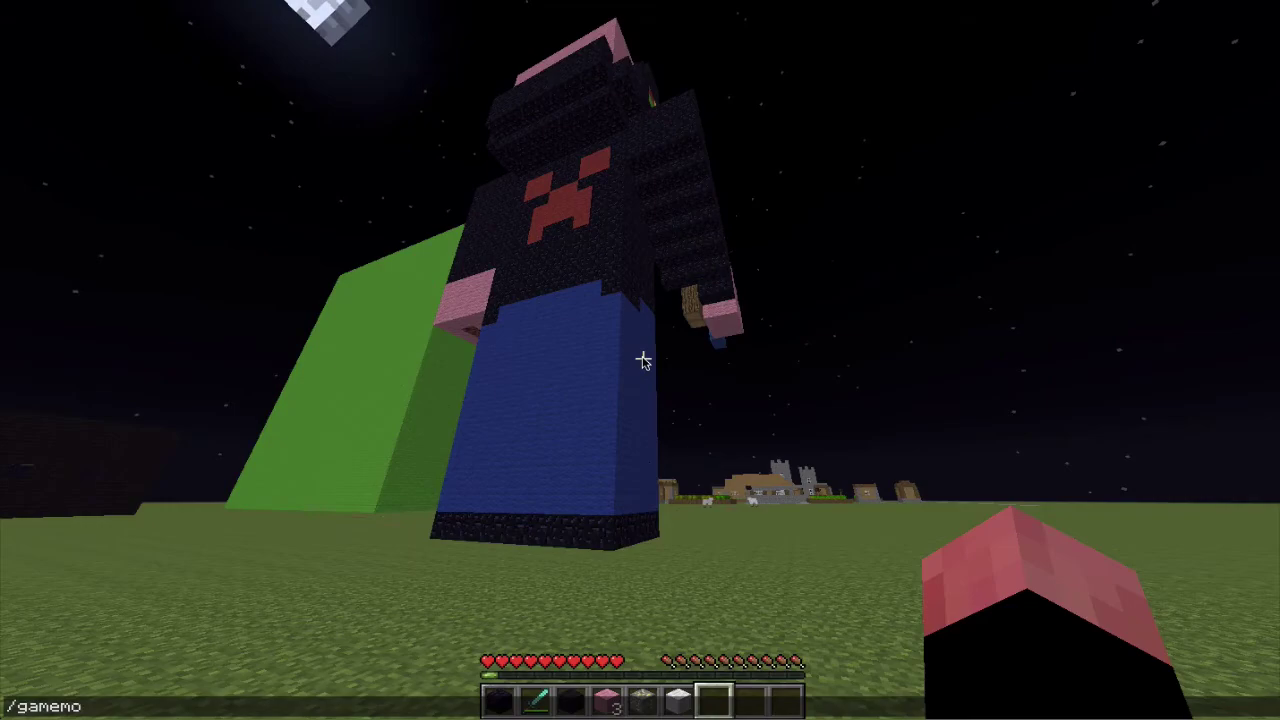
type("amemode 1")
key("Return")
key("space")
key("space")
- Fly up and around the giant statue to examine it and the surrounding night landscape in full brightness
key("w")
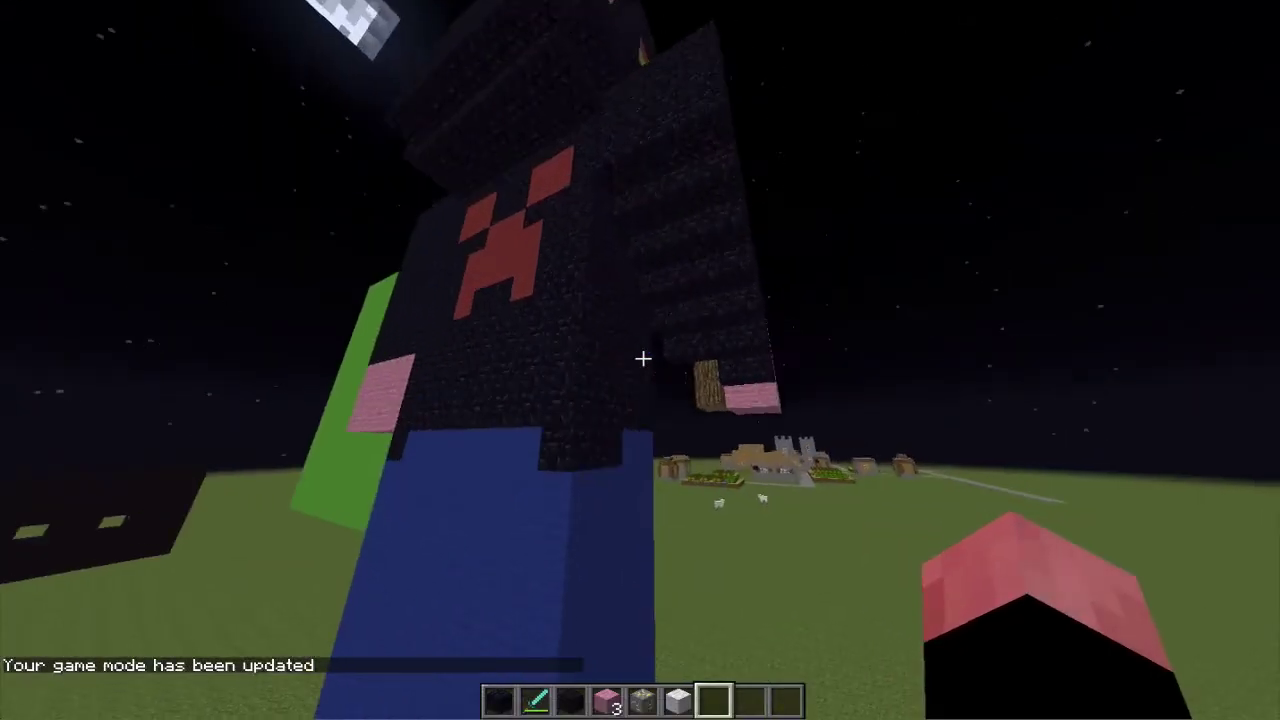
scroll(643, 358, "up", 2)
key("w")
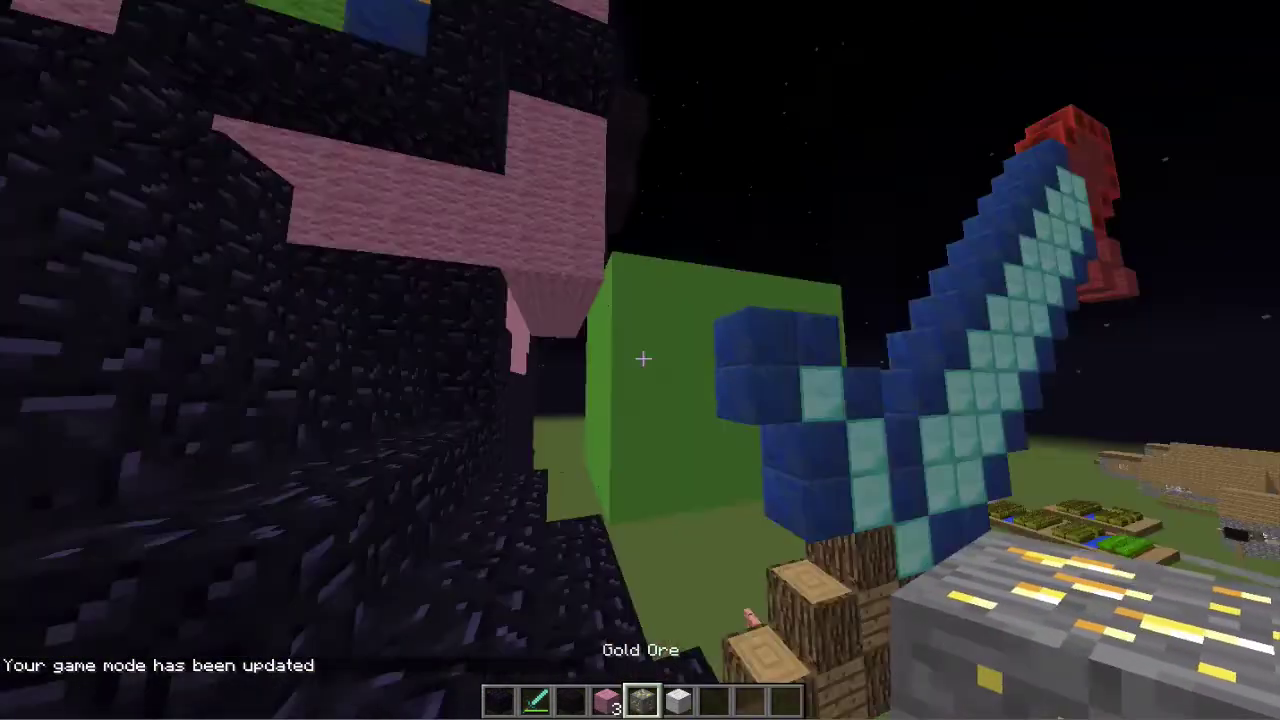
scroll(643, 358, "down", 2)
key("space")
key("s")
left_click(643, 358)
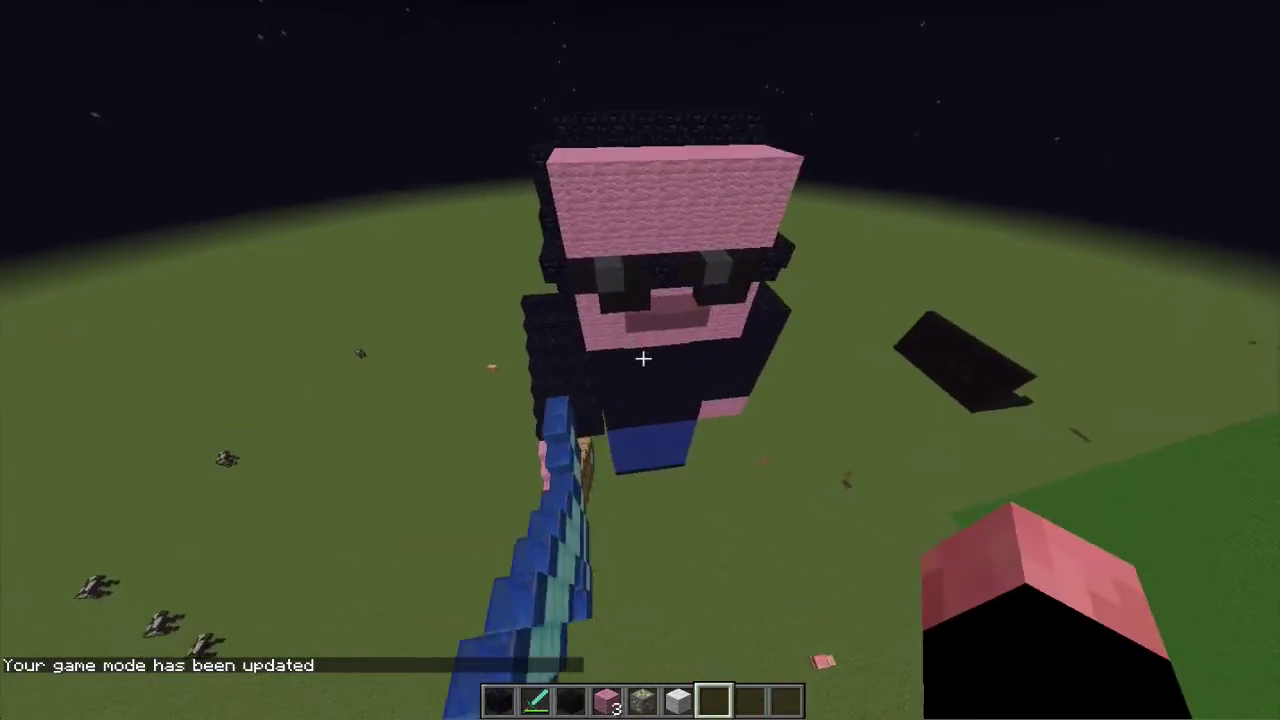
key("w")
key("s")
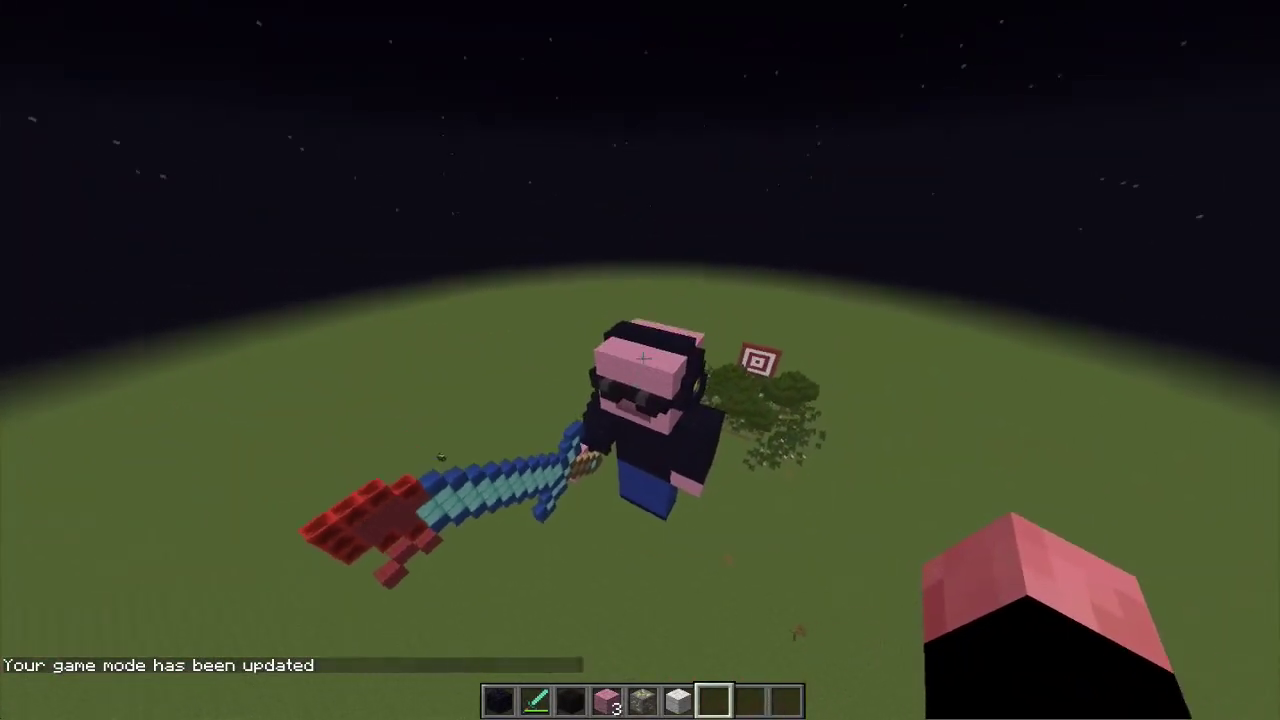
key("w")
key("s")
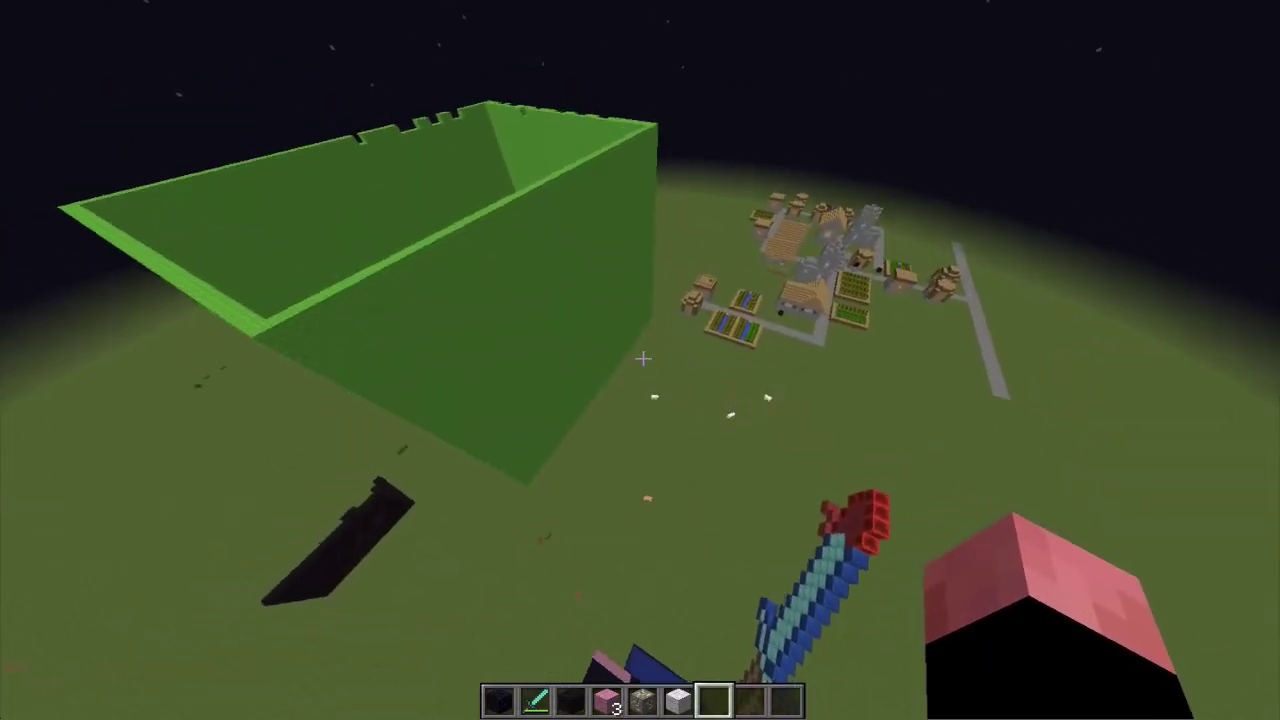
- Fly past the giant green box and down to the village fields to examine them in full brightness
key("w")
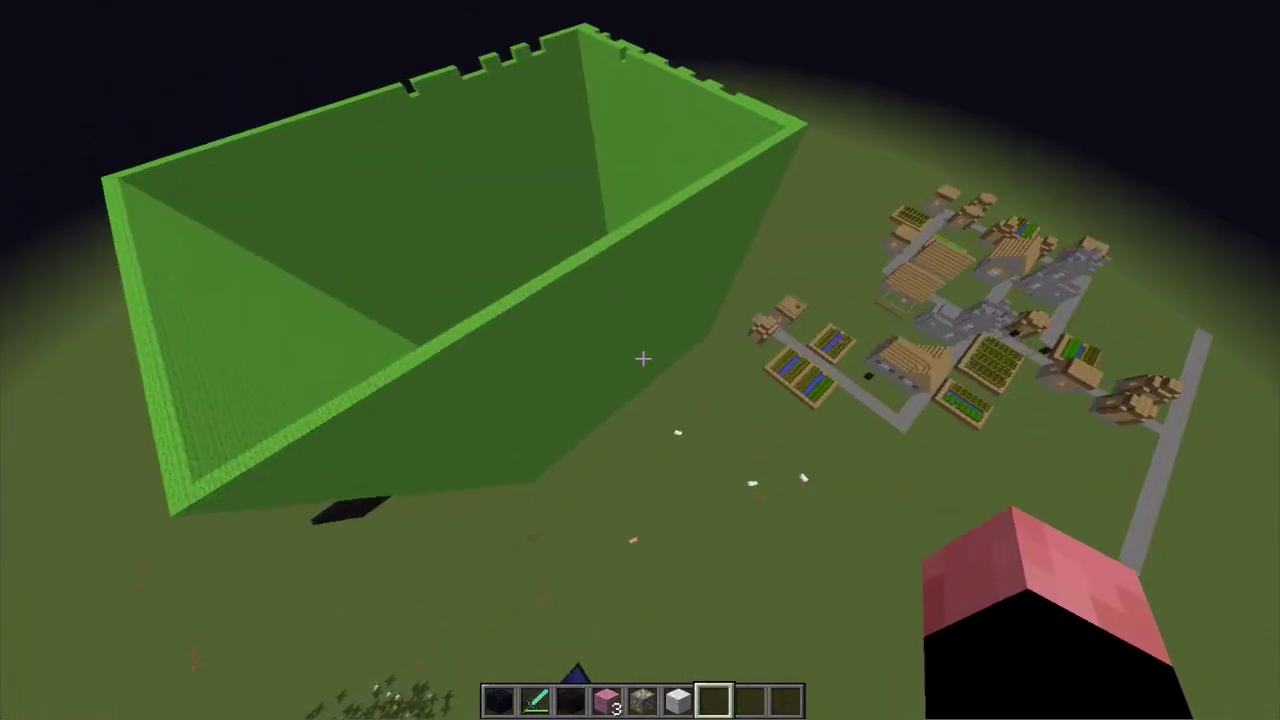
key("s")
key("w")
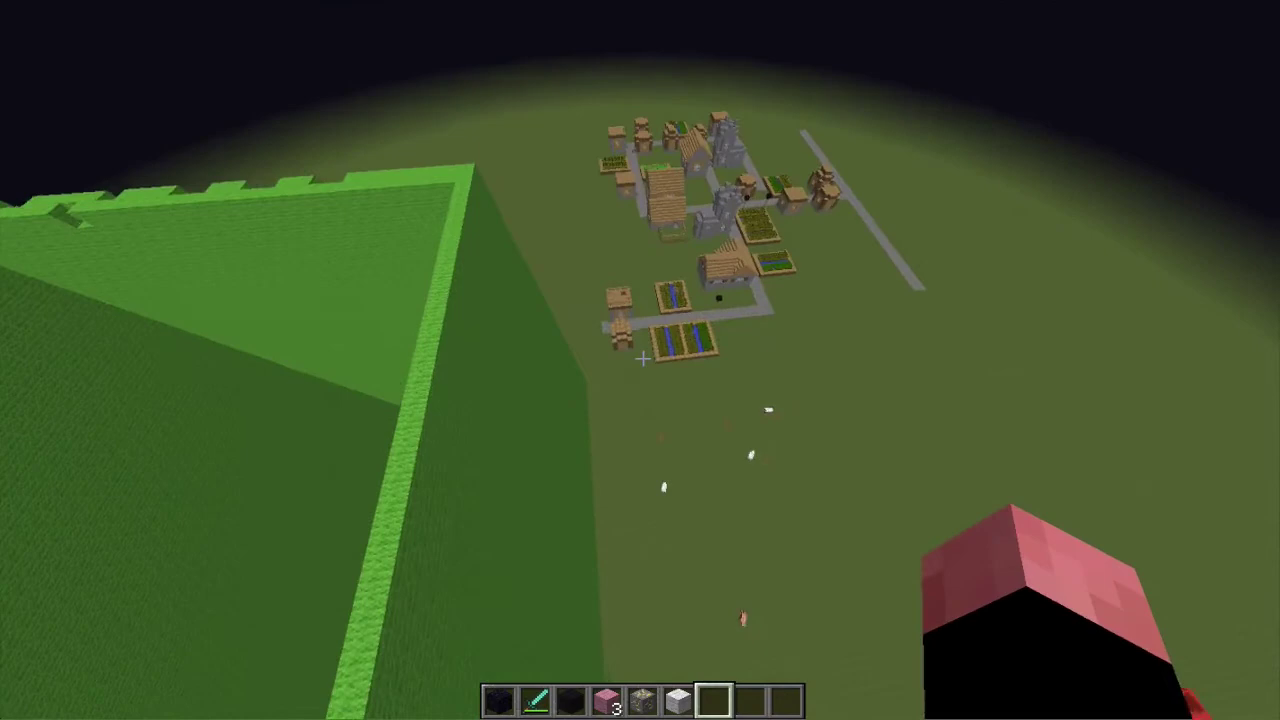
key("space")
key("space")
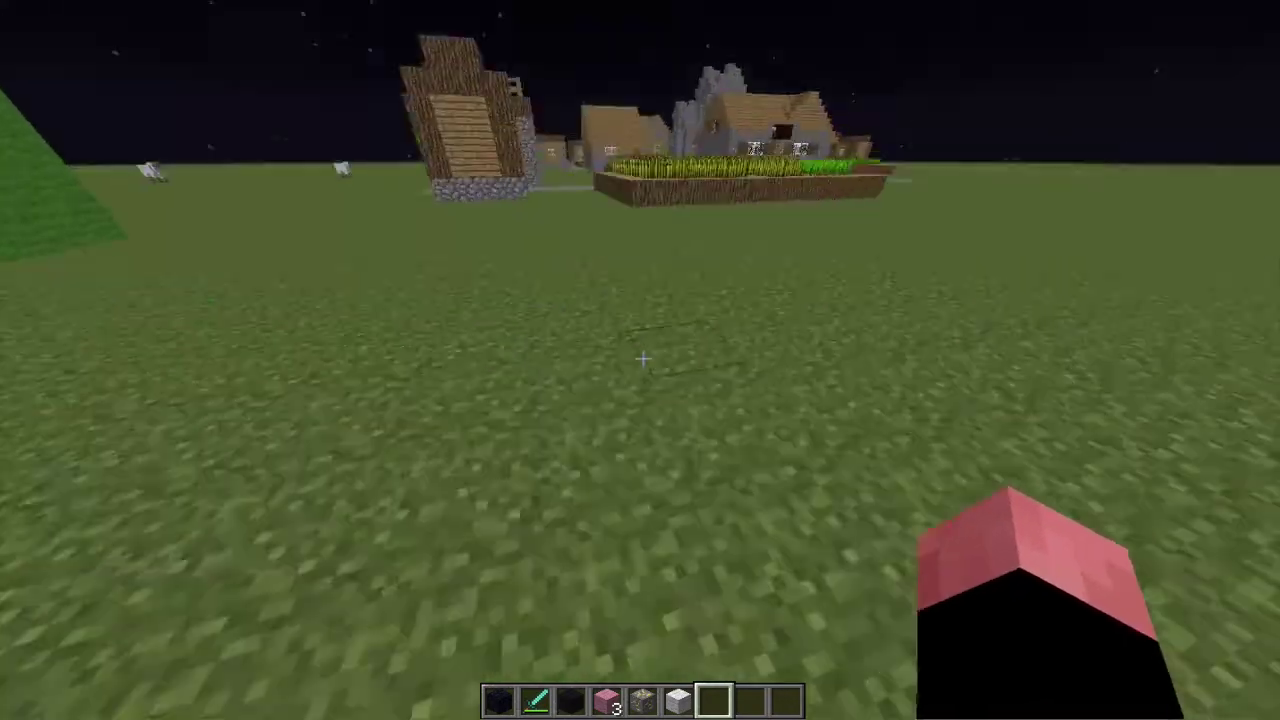
key("w")
key("space")
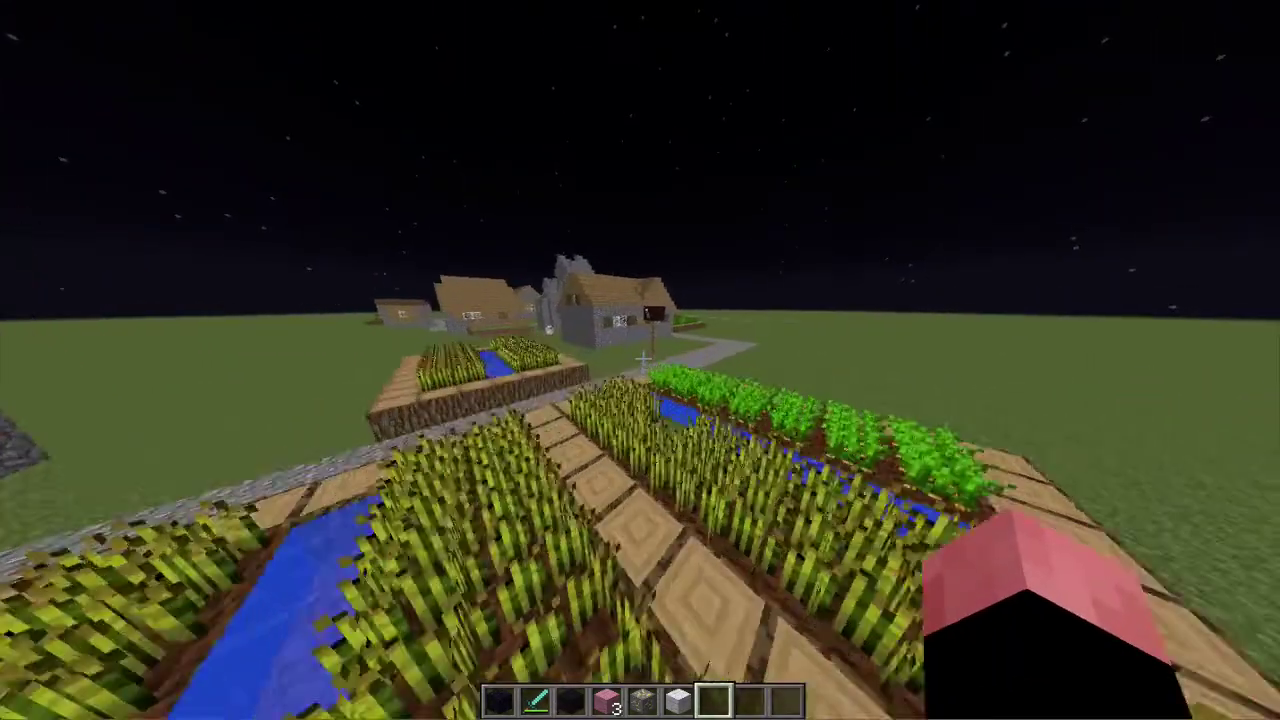
- Break the lamp post beside the village fields and throw away the torch collected from it
key("w")
left_click(643, 358)
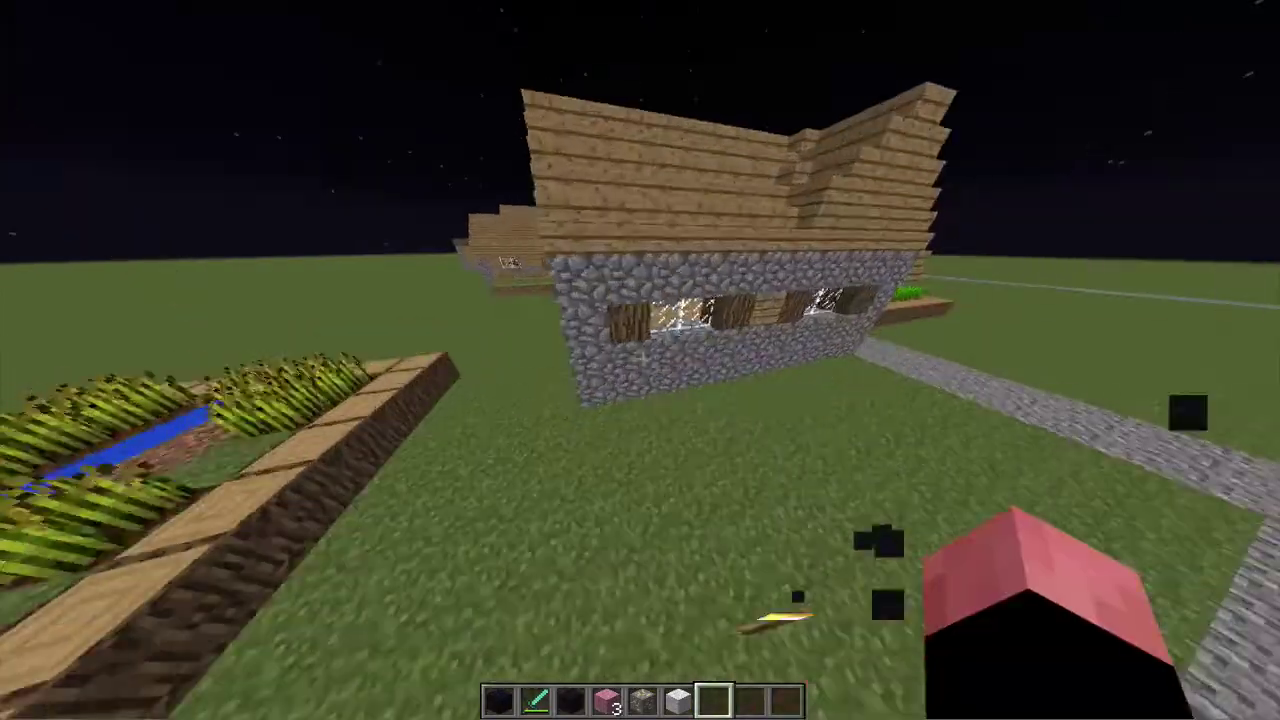
key("w")
right_click(643, 358)
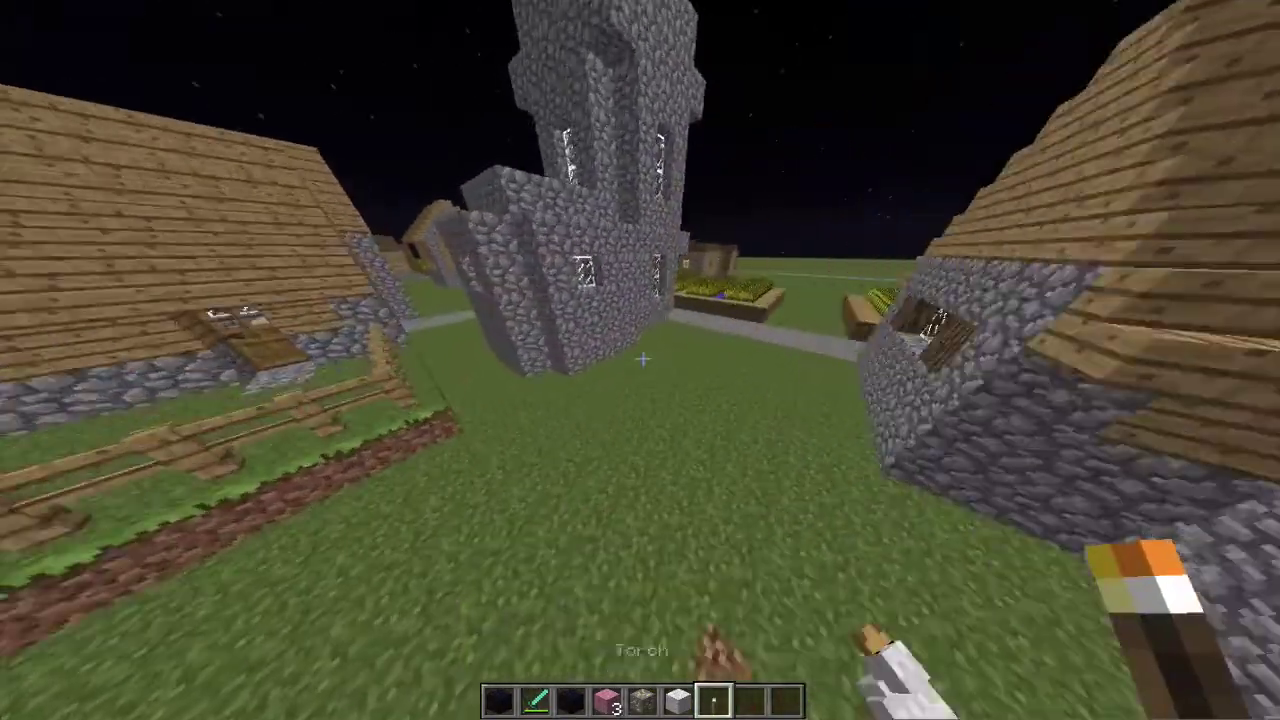
key("q")
- Enter the fenced village house, look around its interior and leave through the wooden door
key("w")
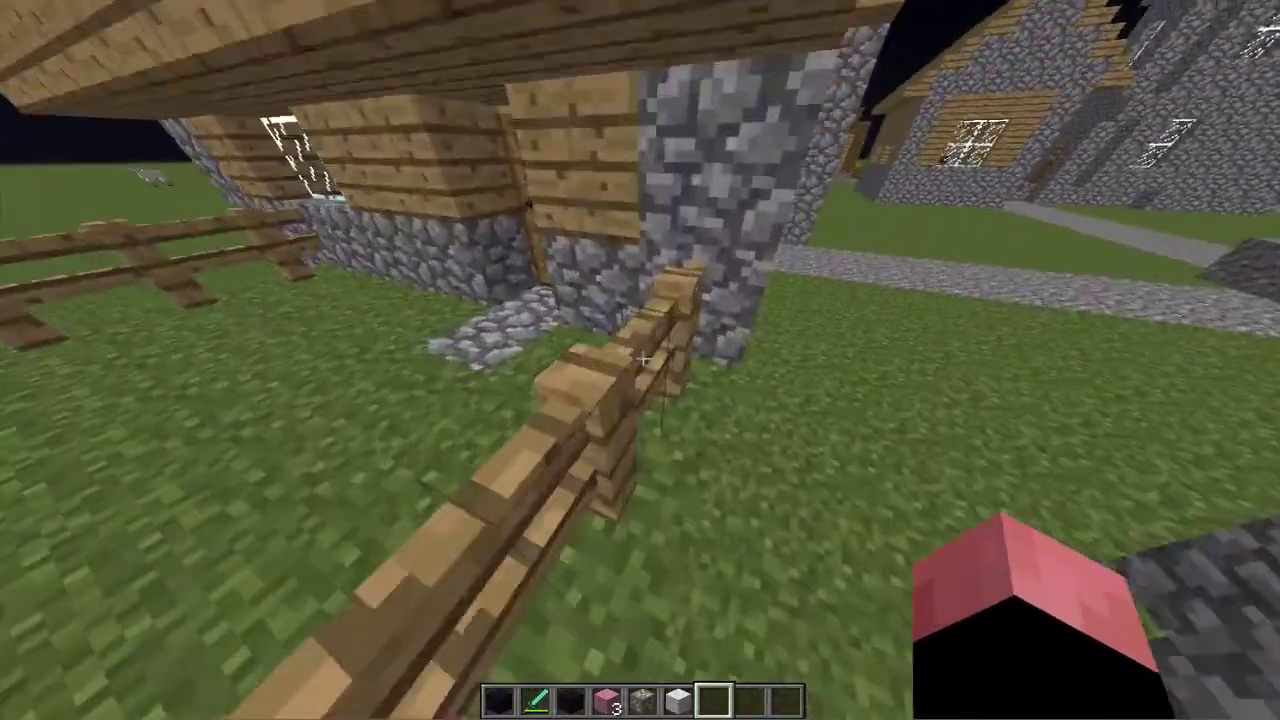
key("w")
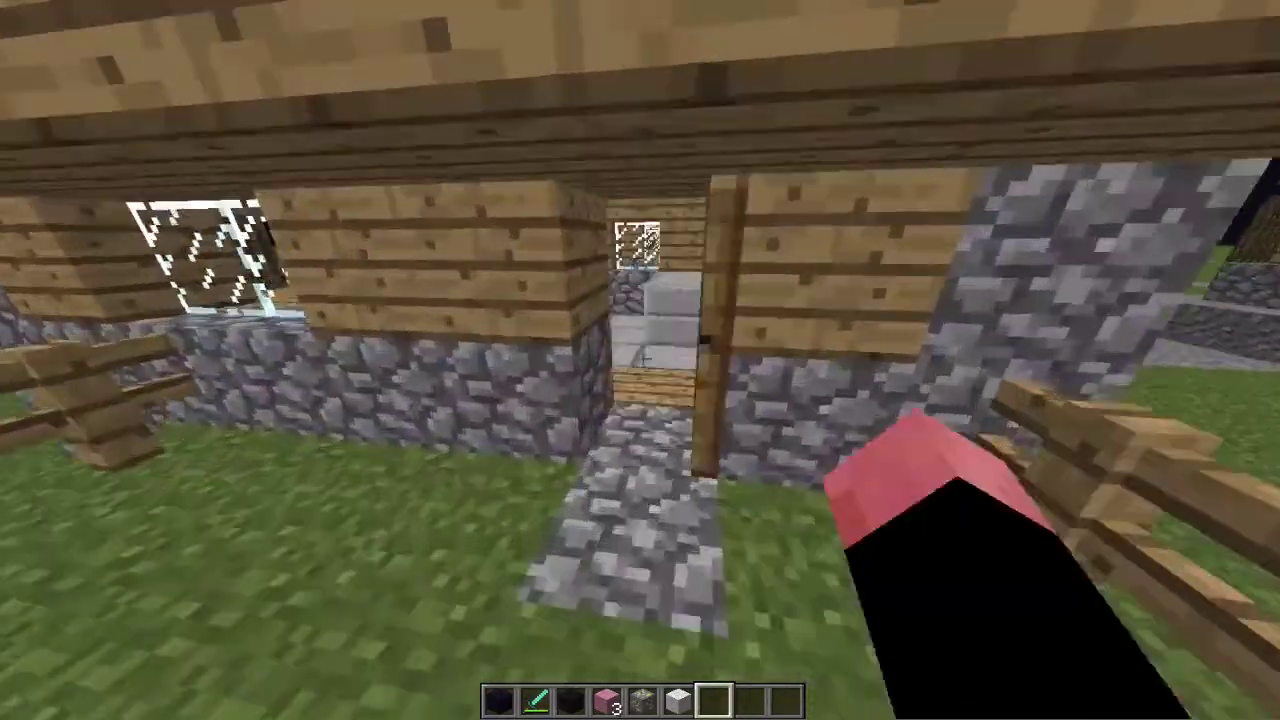
key("w")
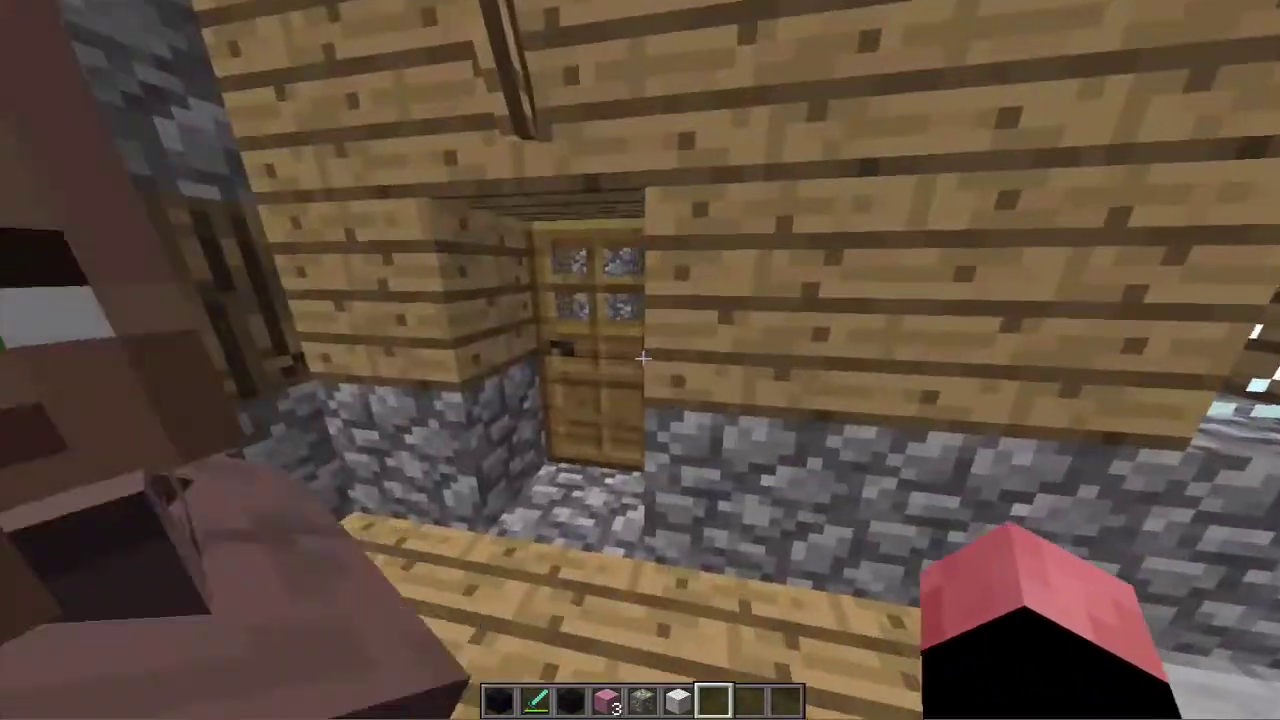
right_click(643, 358)
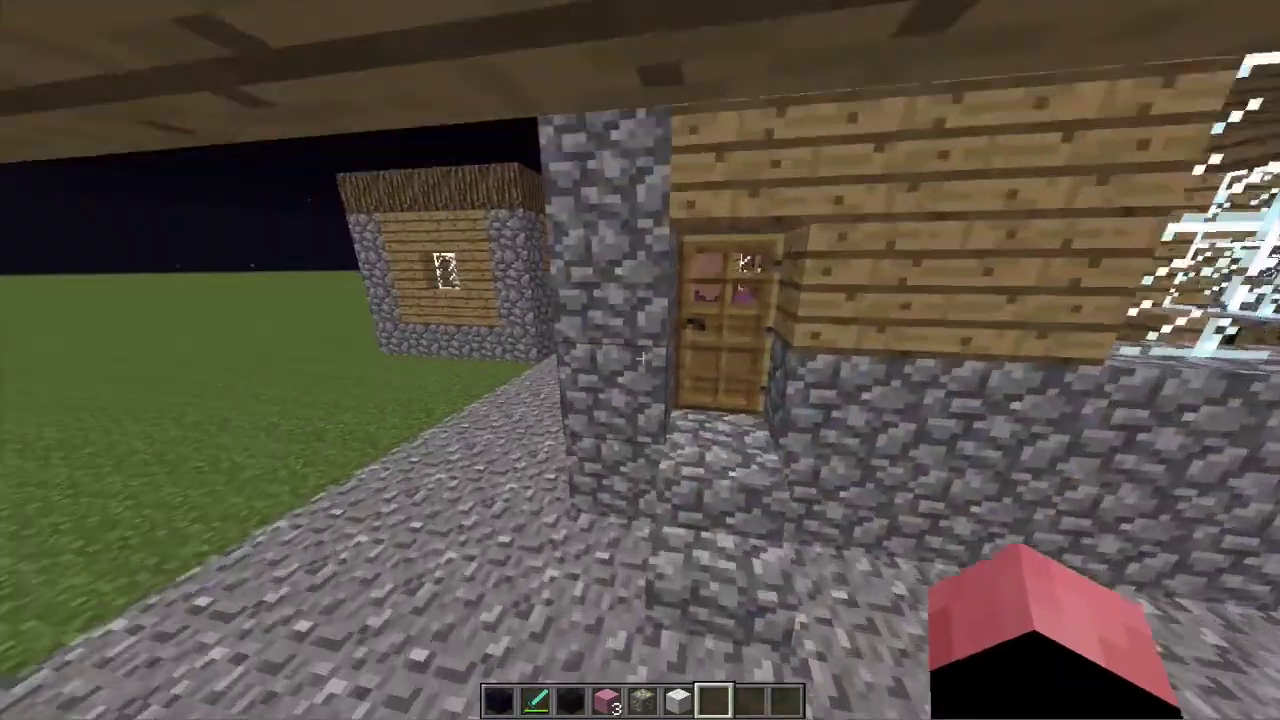
key("w")
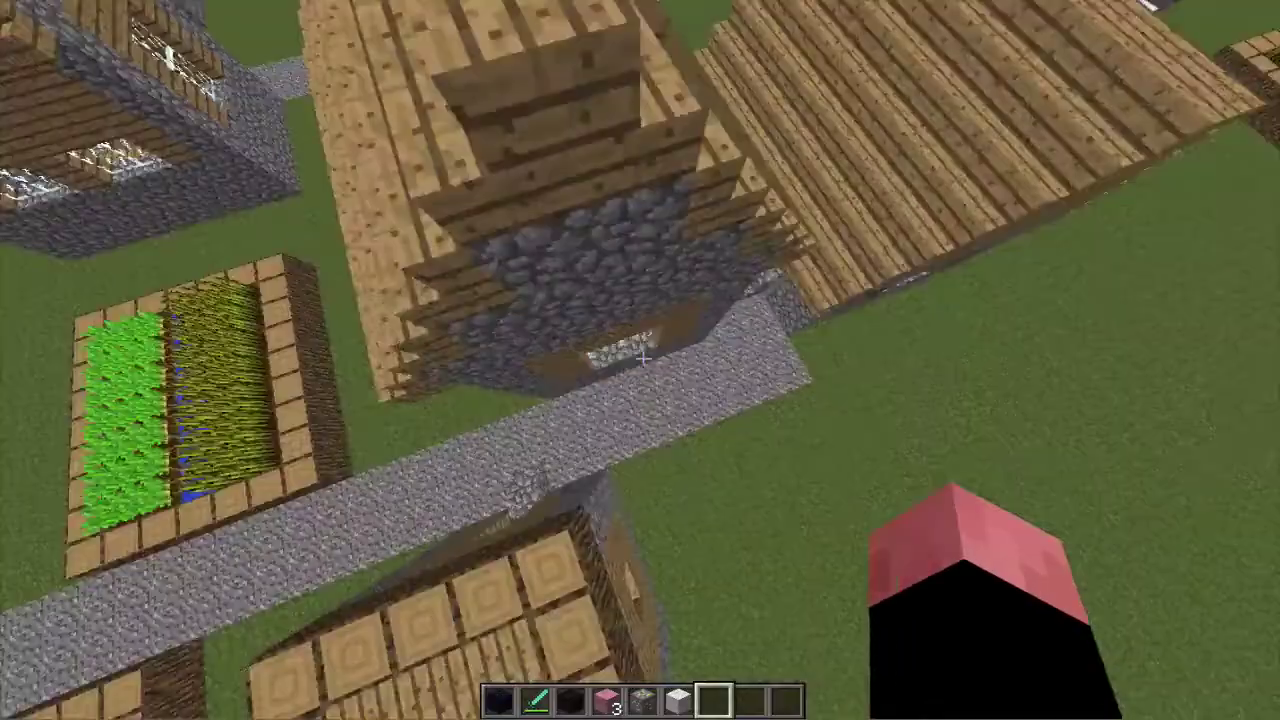
- Fly high above the village to view its houses, roads and fields in full brightness
key("space")
key("w")
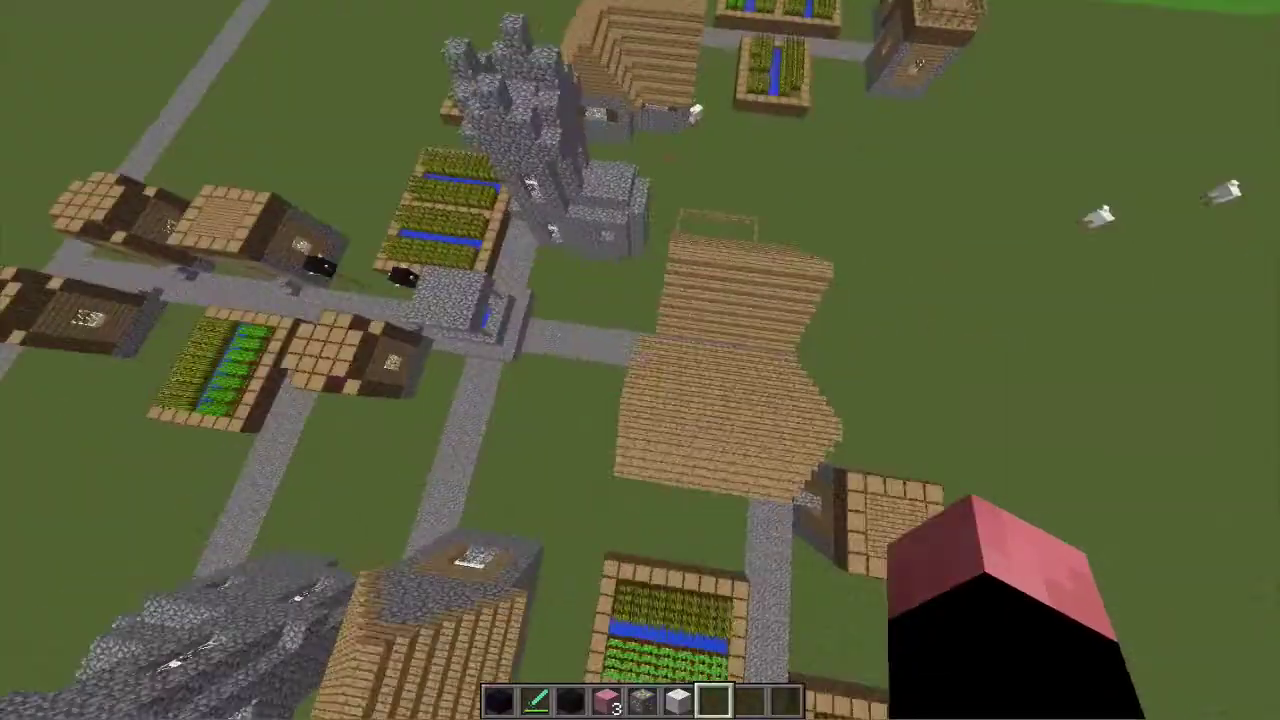
key("w")
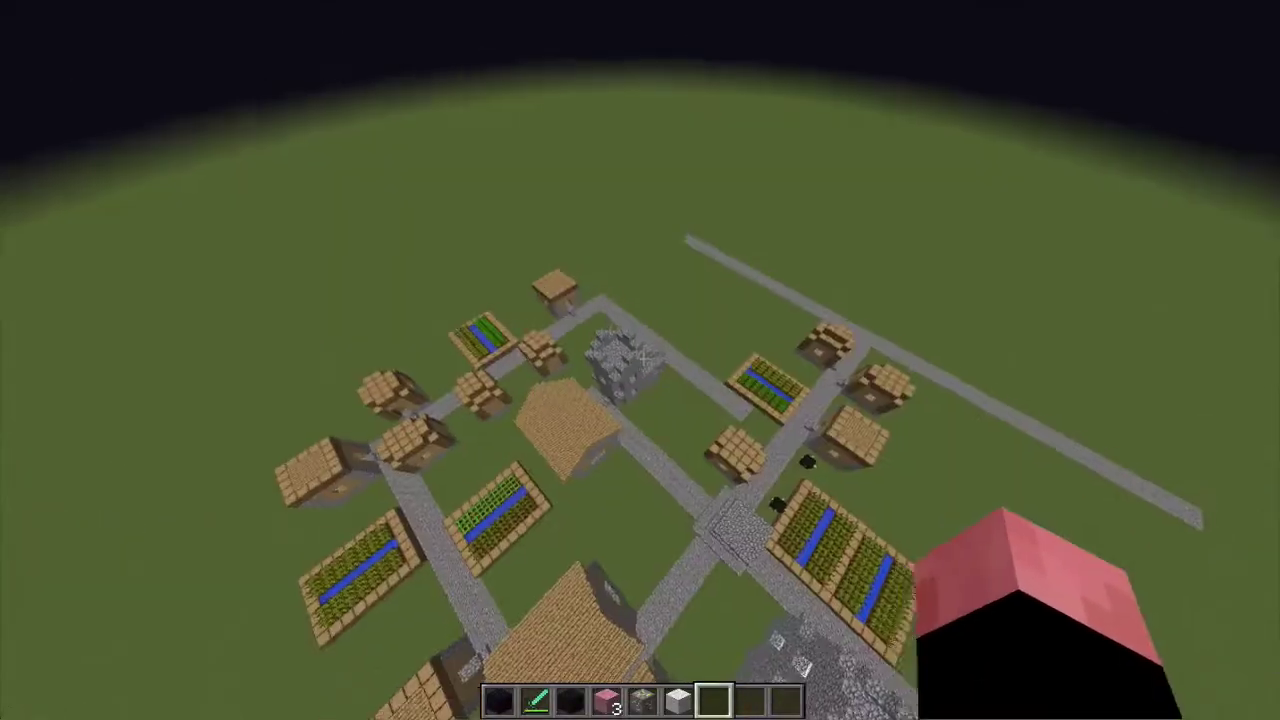
key("a")
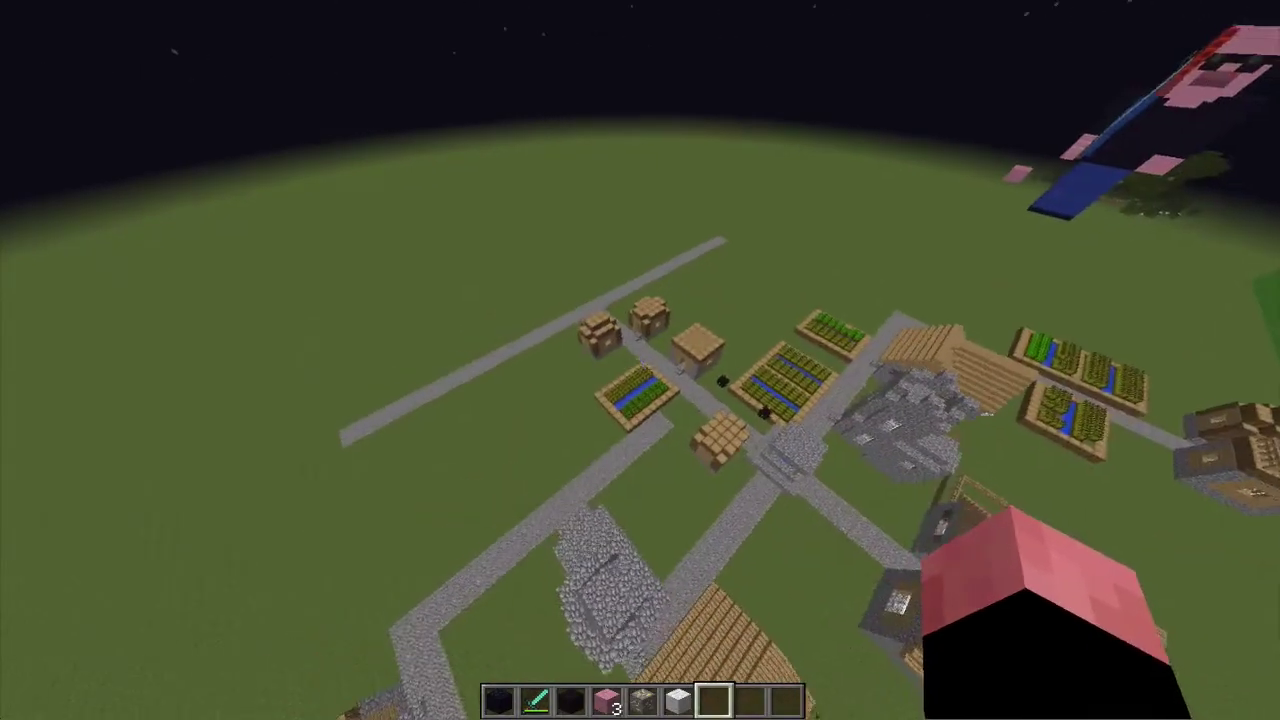
- Set Brightness to Moody in the game's video settings and return to the world
key("Escape")
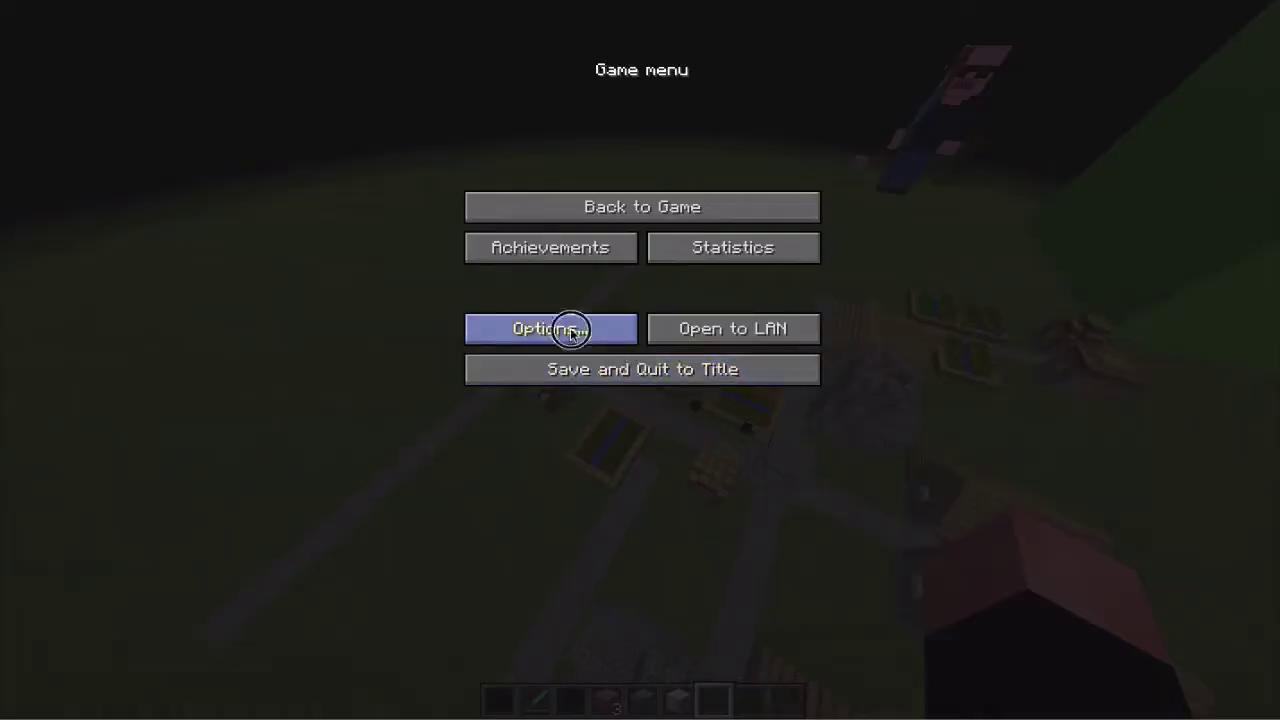
left_click(556, 329)
left_click(569, 278)
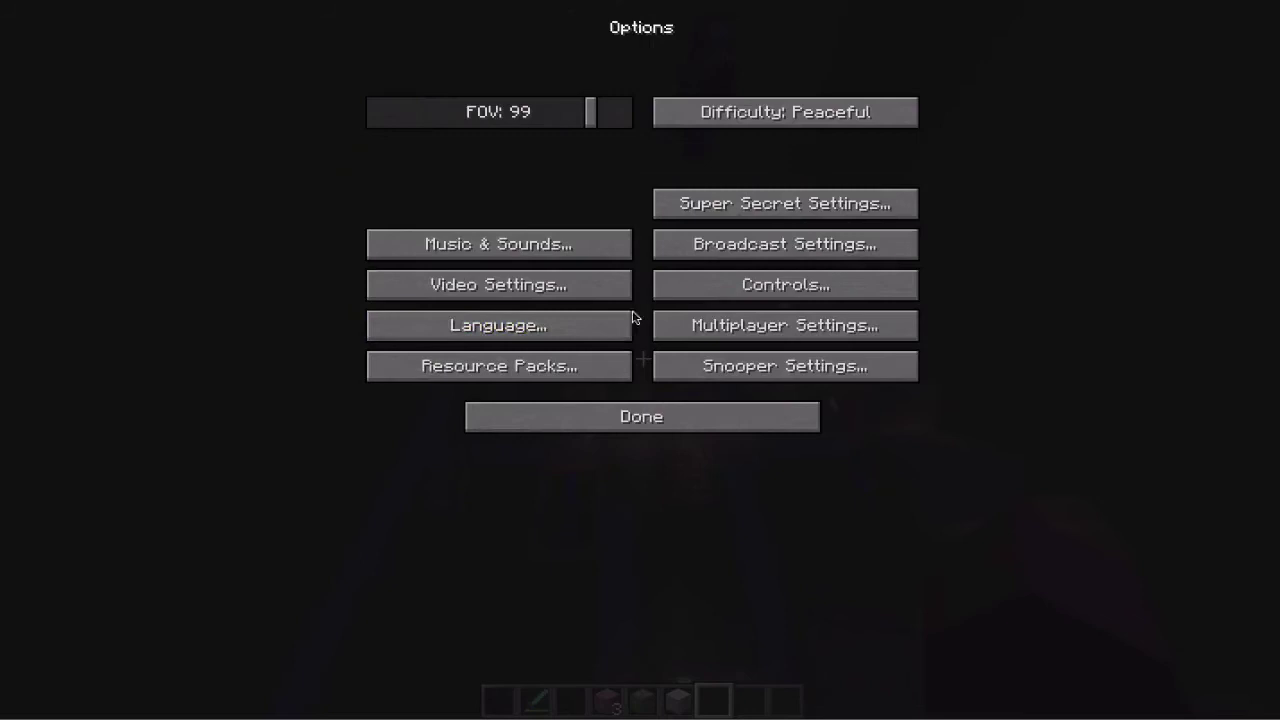
left_click(574, 250)
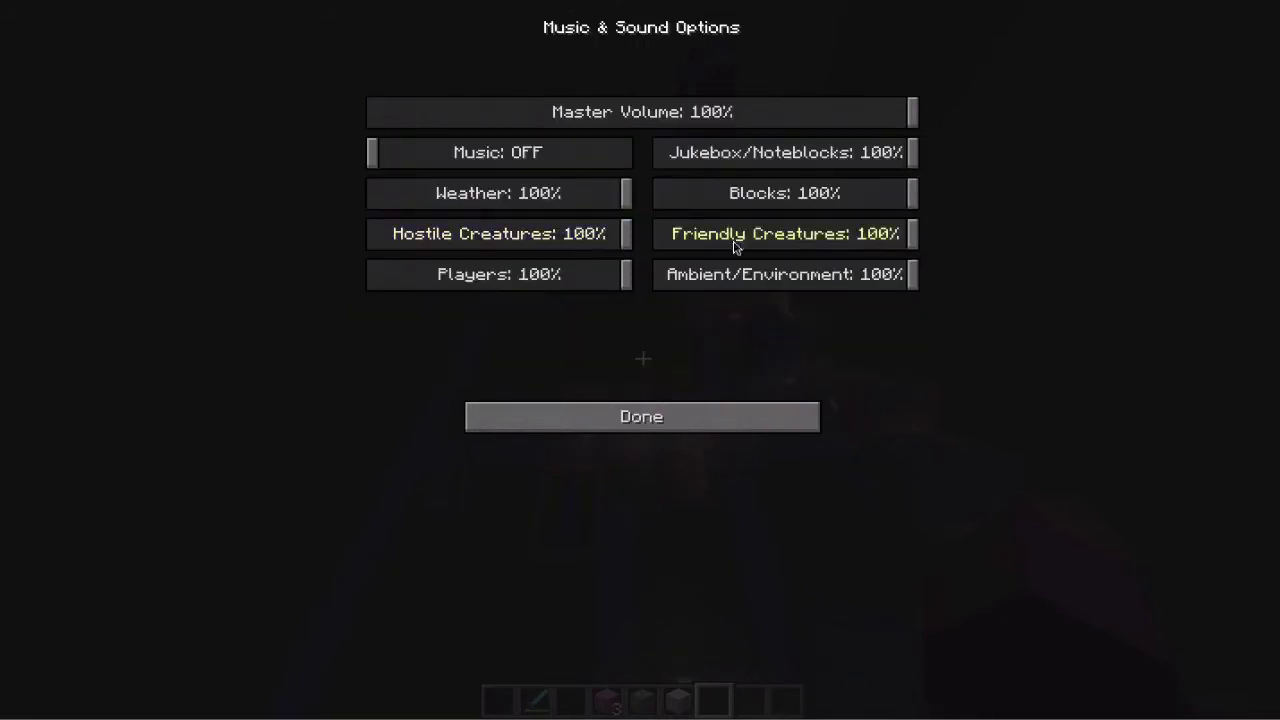
left_click(610, 428)
left_click(523, 292)
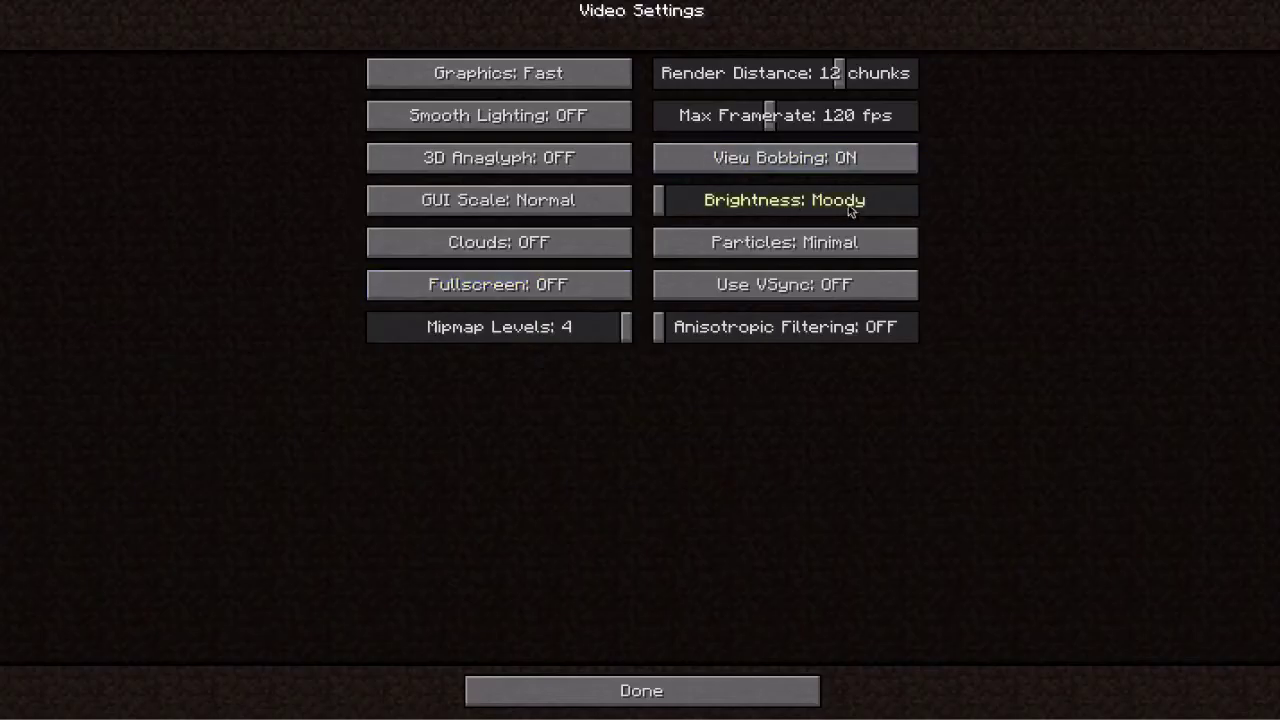
key("Escape")
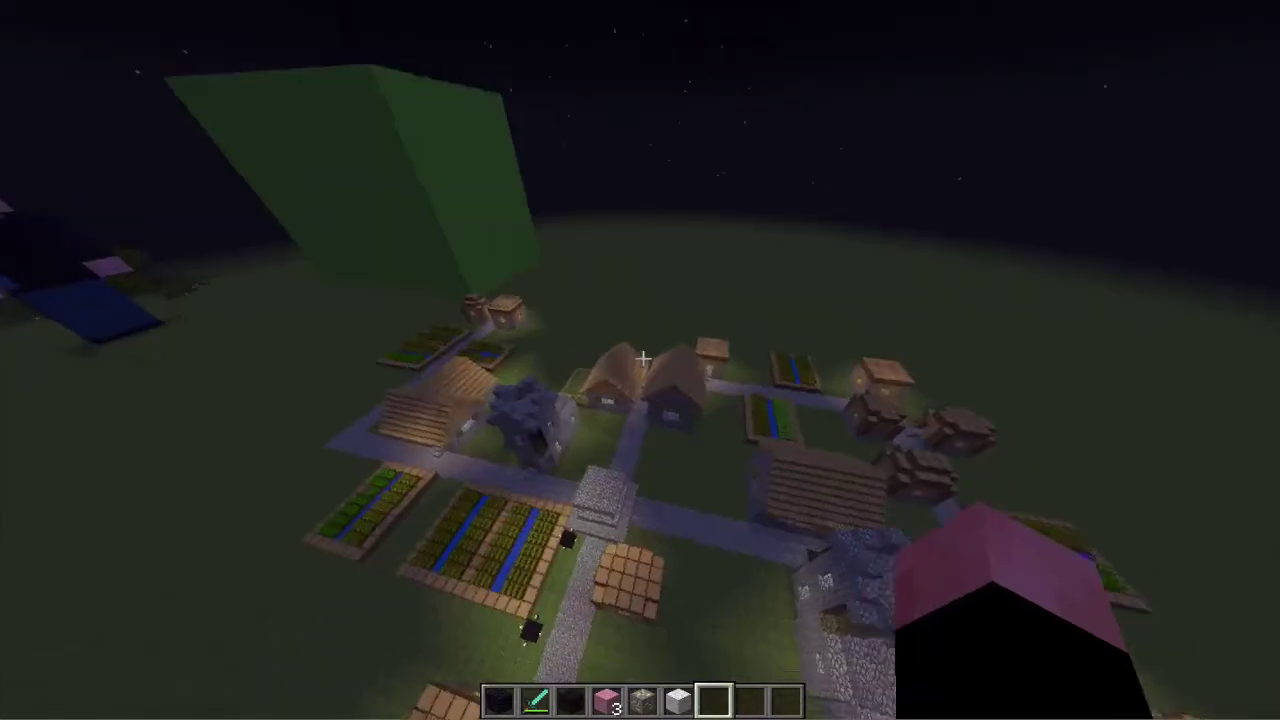
- Fly over the village roofs, down to the gravel road and across the fields to examine the night at Moody brightness
key("w")
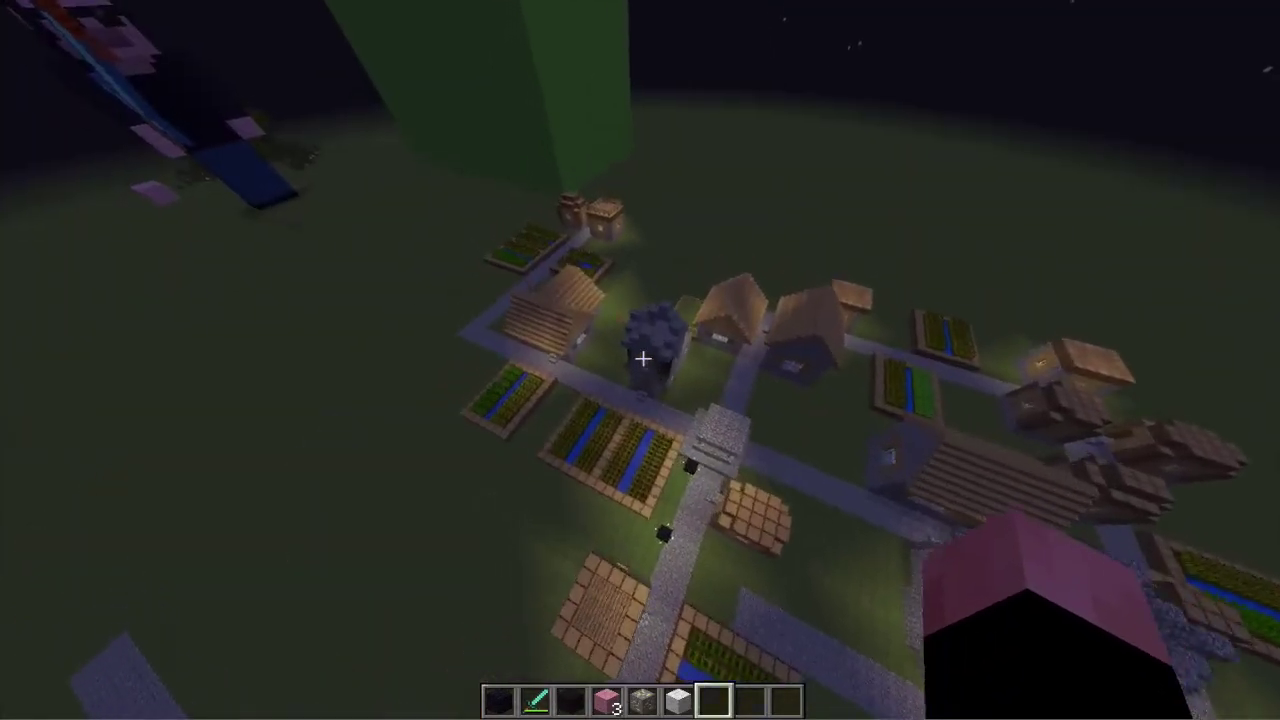
key("w")
key("shift")
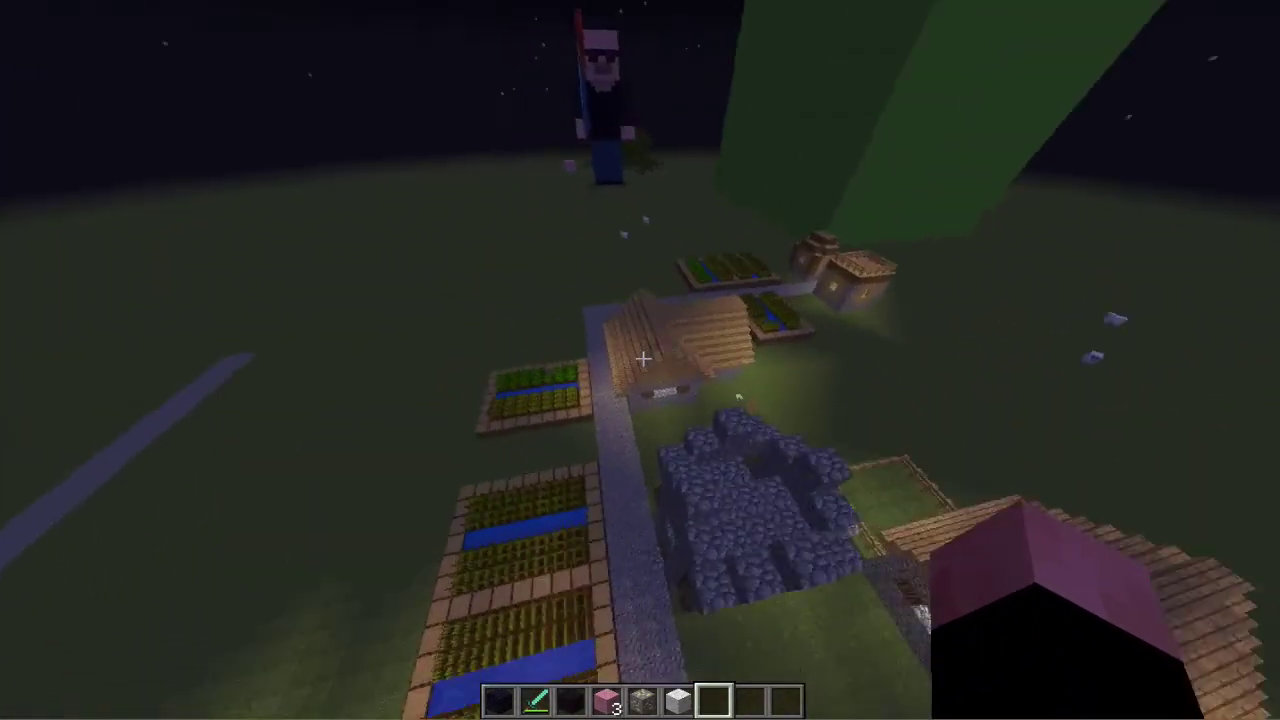
key("w")
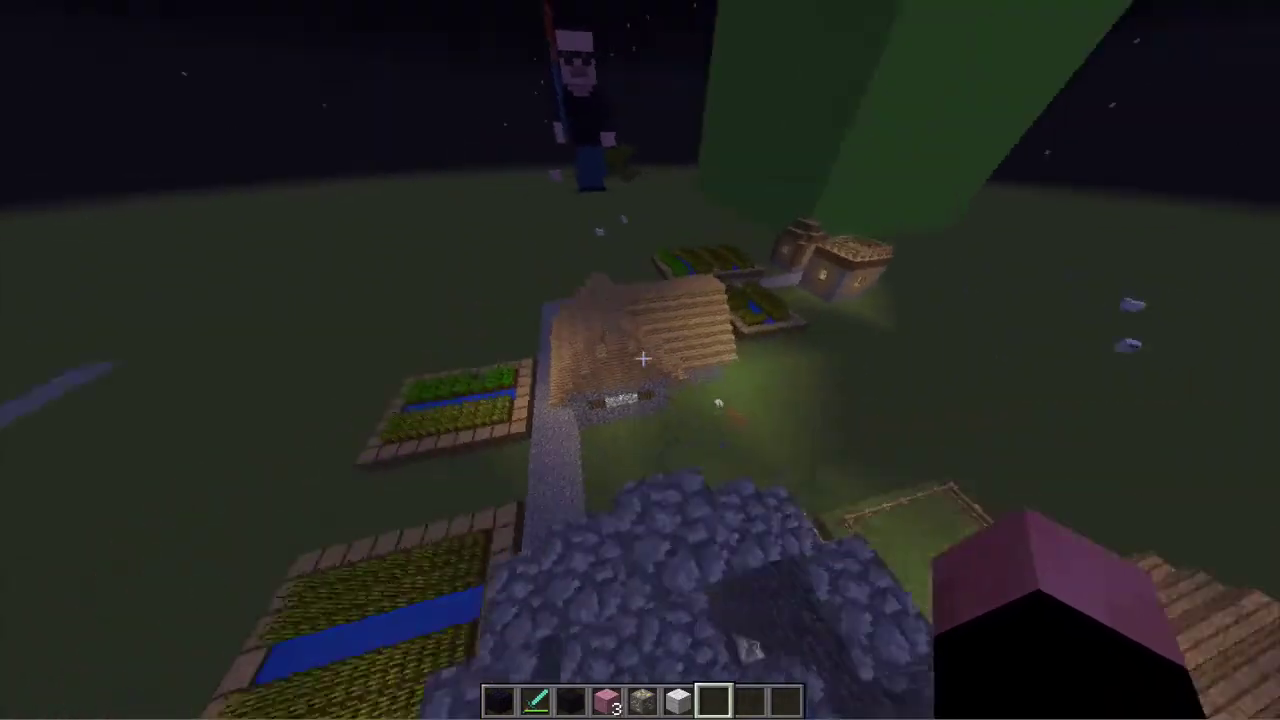
key("w")
key("shift")
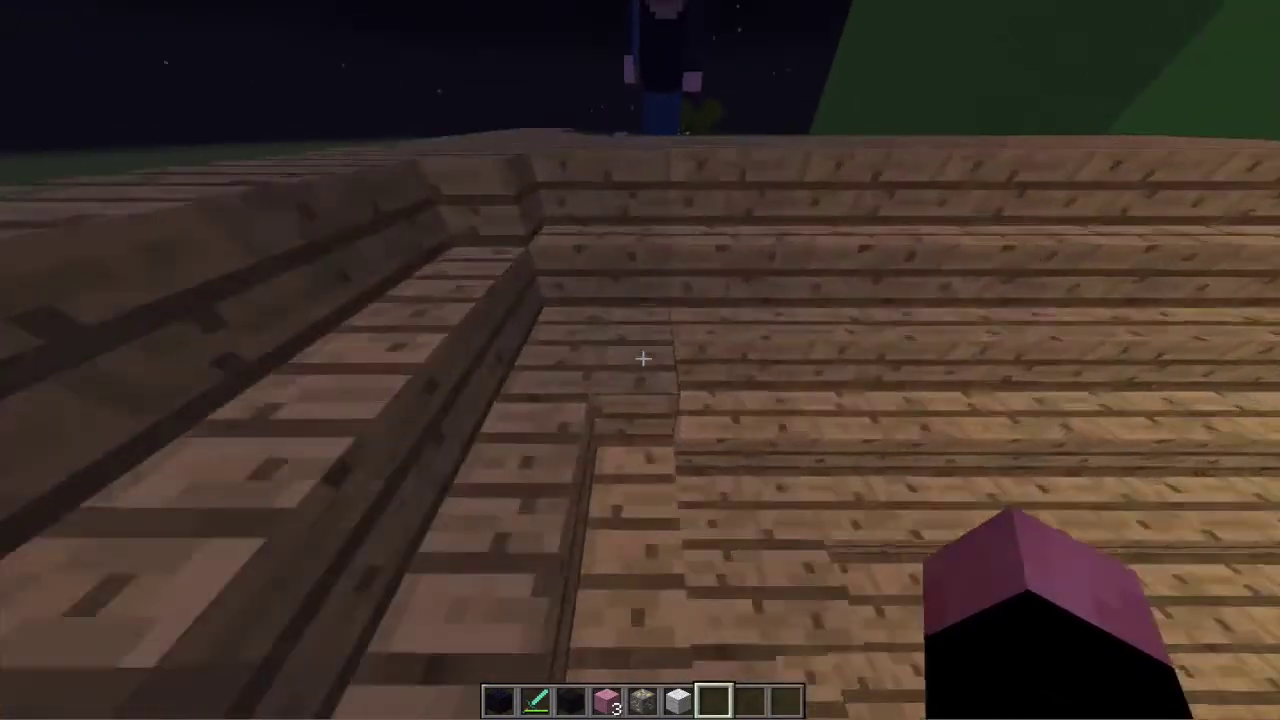
key("space")
key("w")
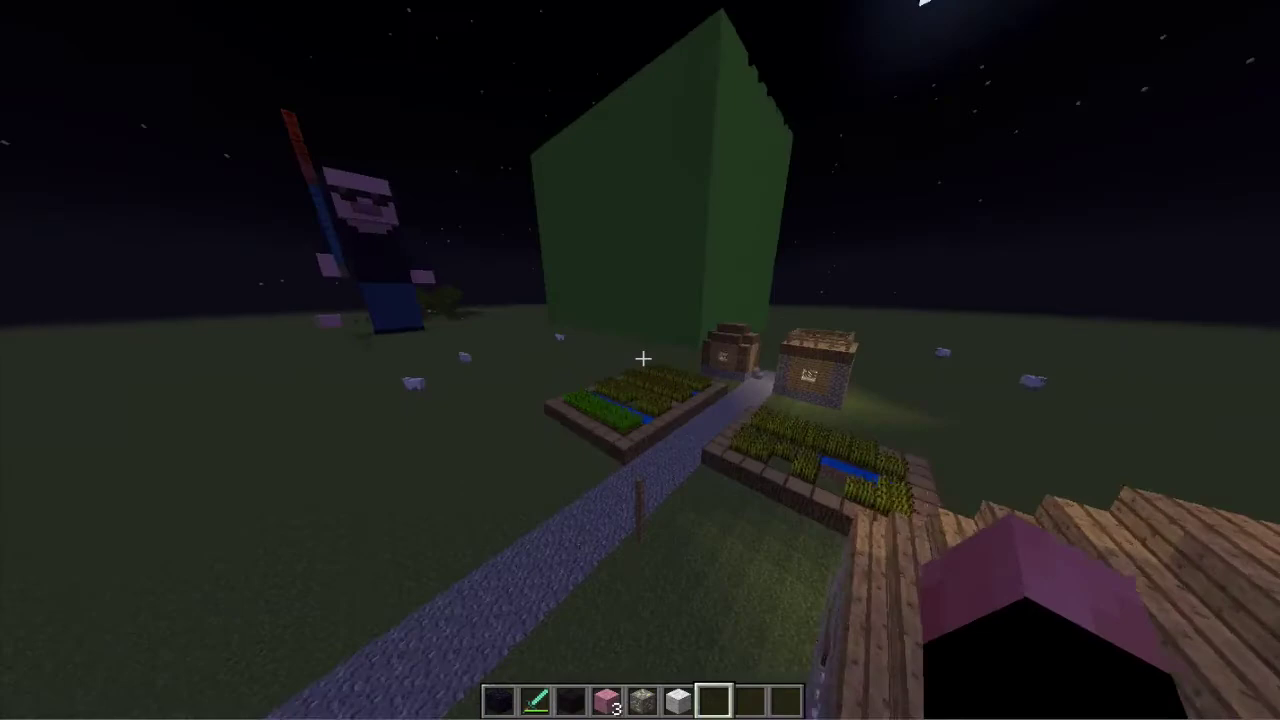
key("w")
key("shift")
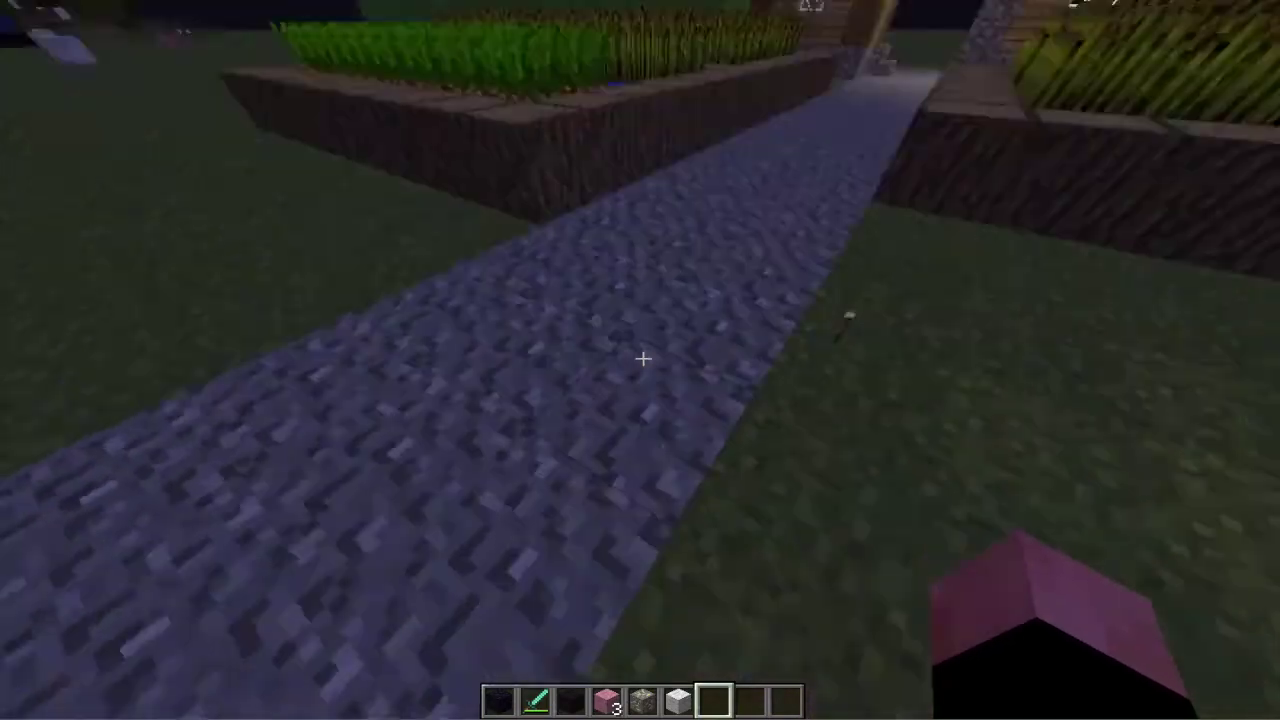
key("space")
key("w")
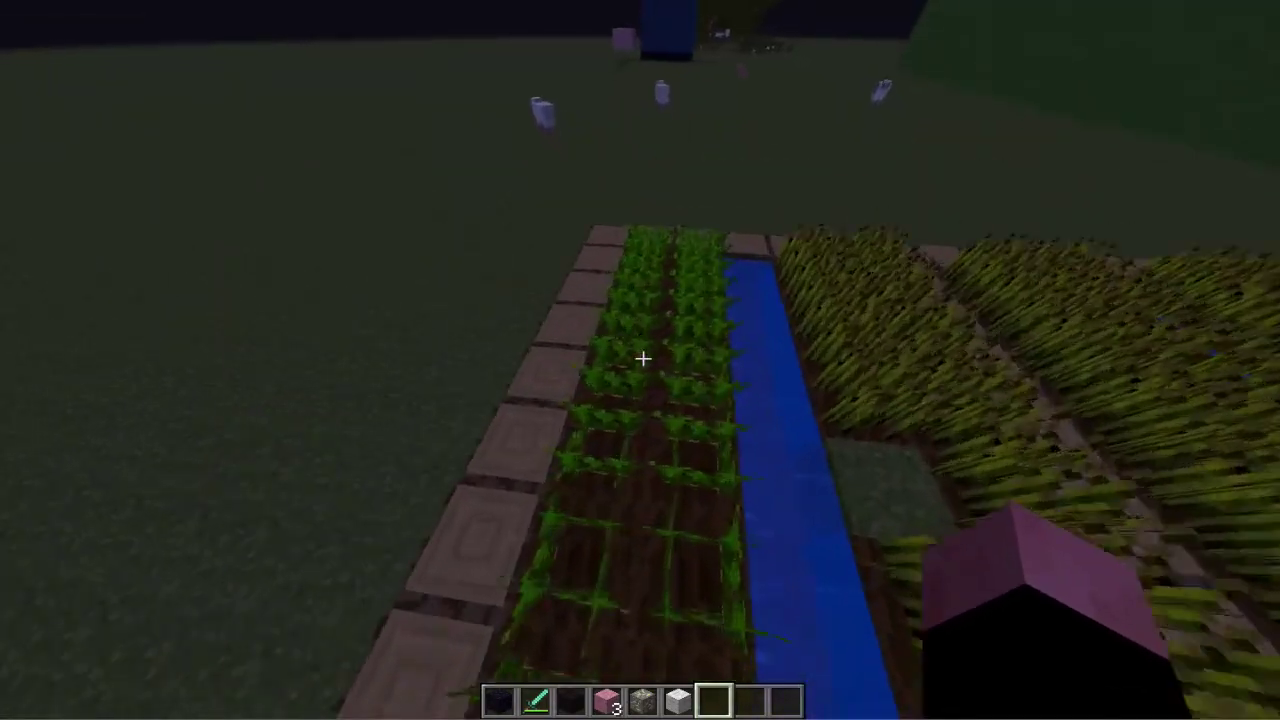